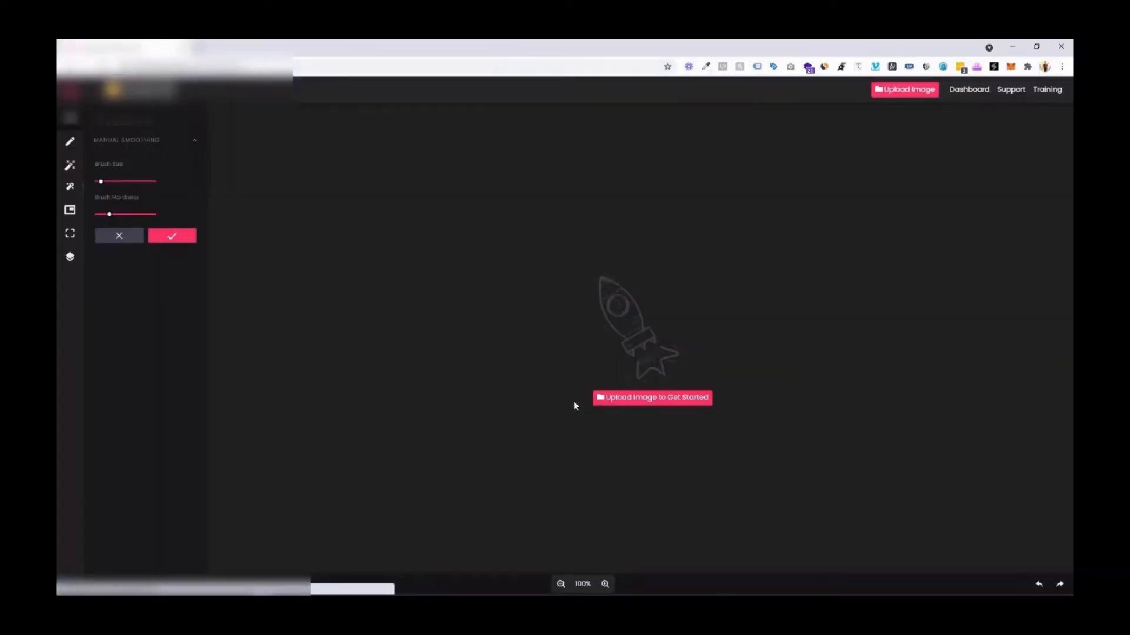
Upload the side-profile portrait photo into the editor.
click(636, 403)
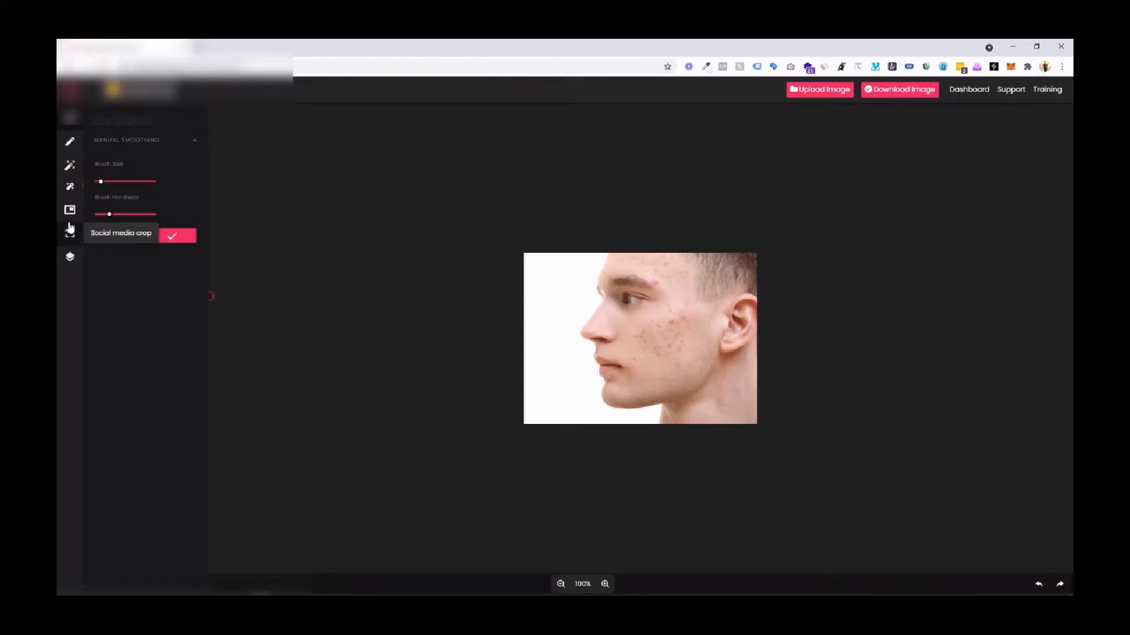
Preview the second effect preset on the portrait, discard it, and browse the remaining effects.
click(70, 191)
click(71, 168)
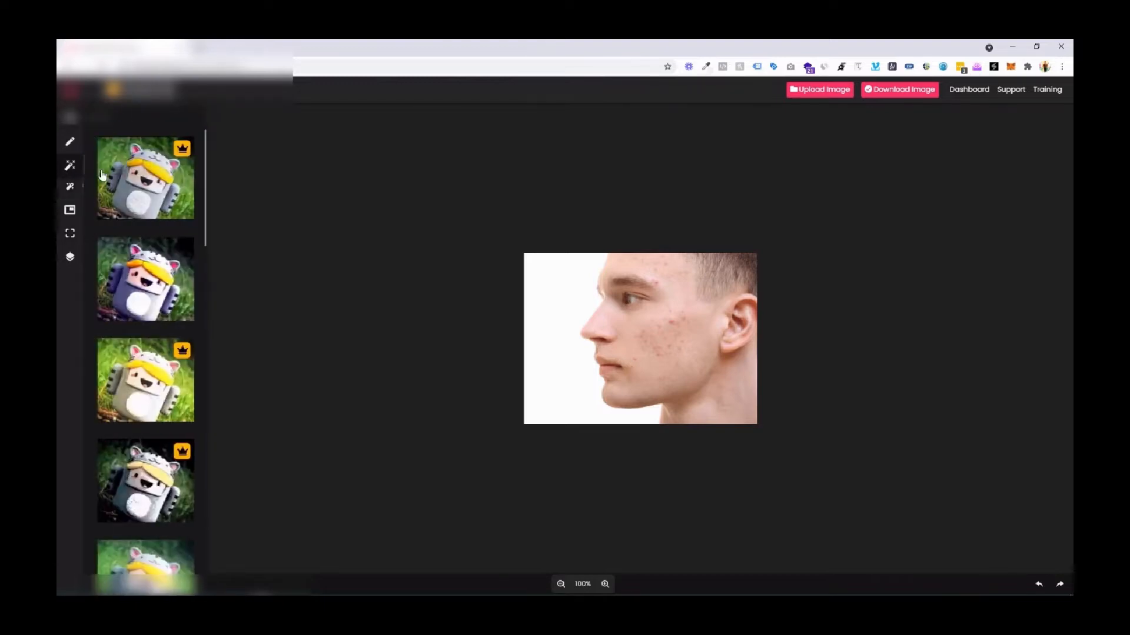
scroll(148, 216, down, 3)
scroll(150, 219, down, 3)
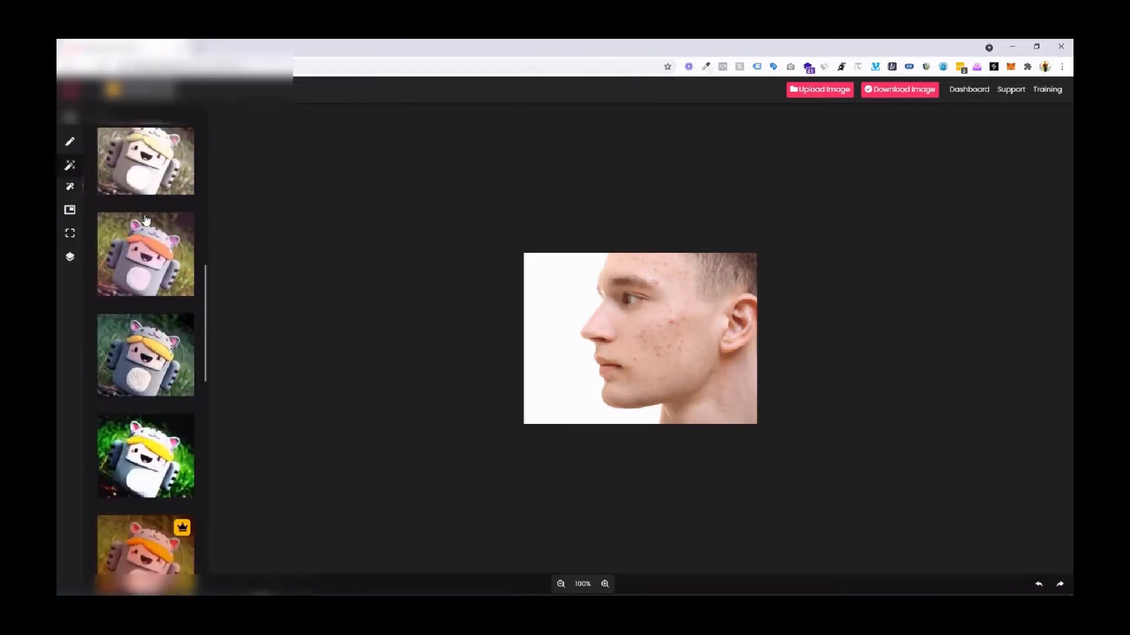
click(155, 224)
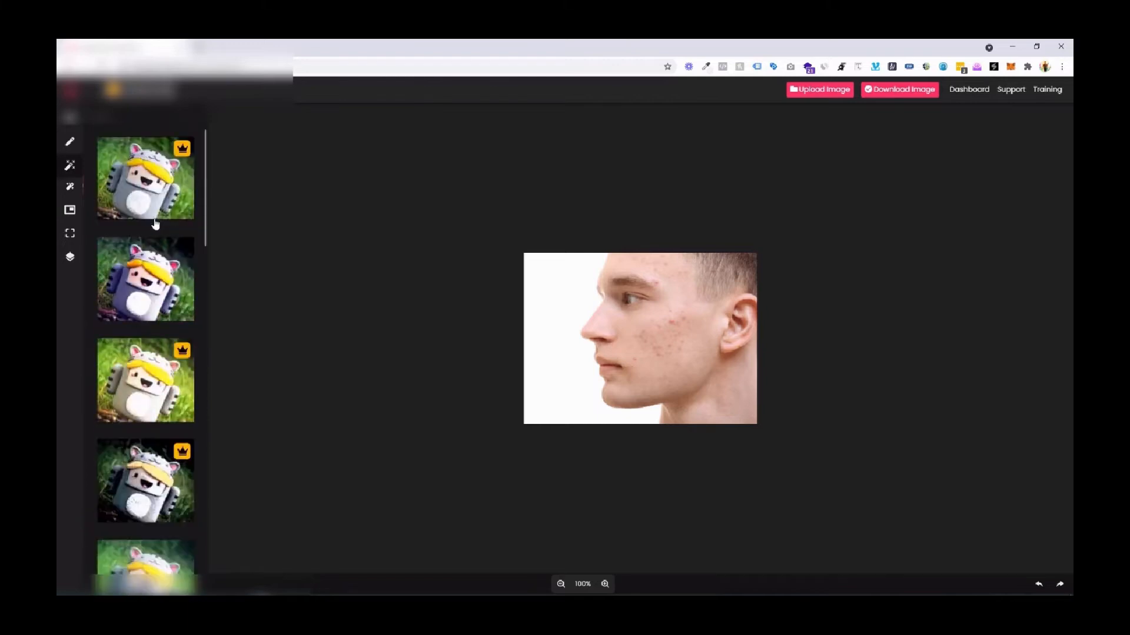
click(143, 280)
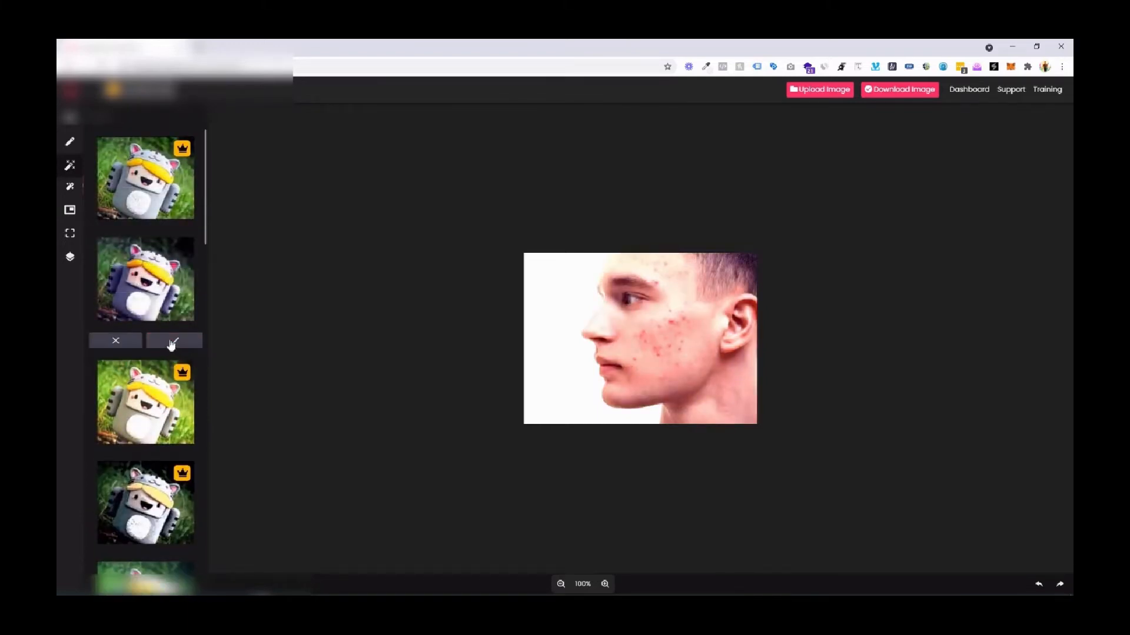
click(118, 341)
scroll(131, 371, down, 6)
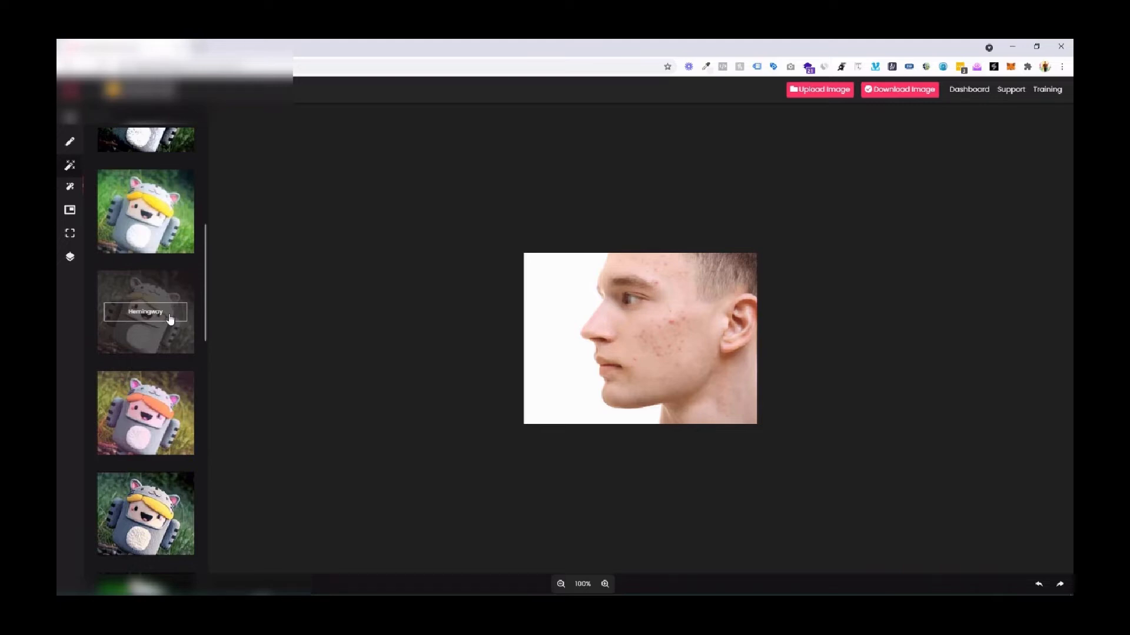
scroll(170, 319, up, 7)
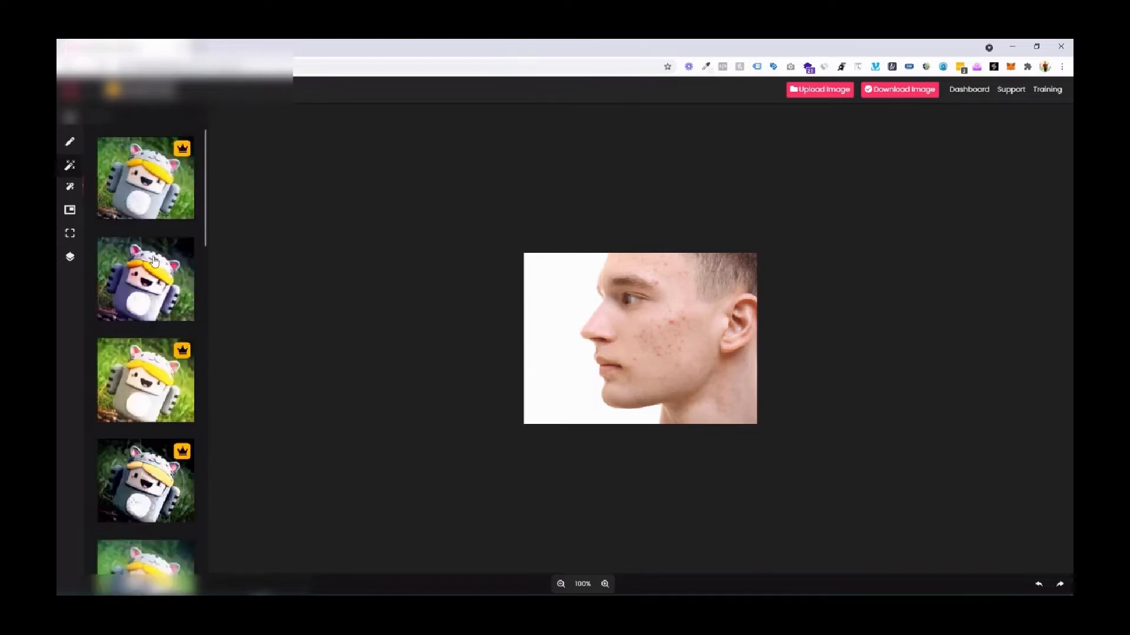
Try cropping the portrait to a 16:9 aspect ratio and undo the crop.
click(69, 141)
click(115, 161)
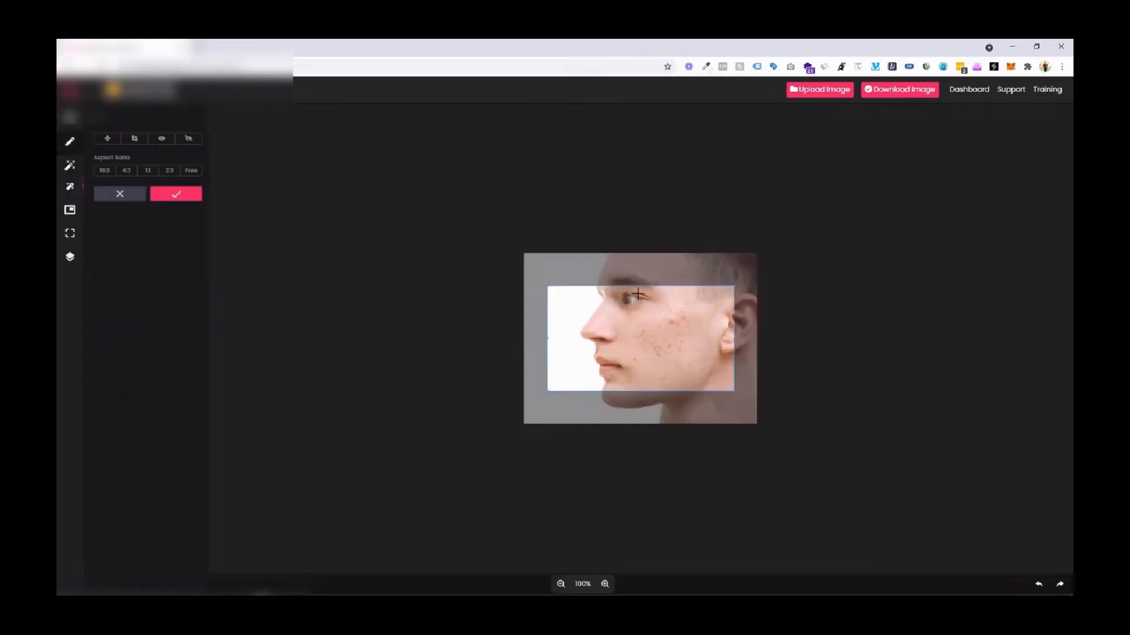
click(104, 170)
drag(731, 365, 731, 365)
click(193, 197)
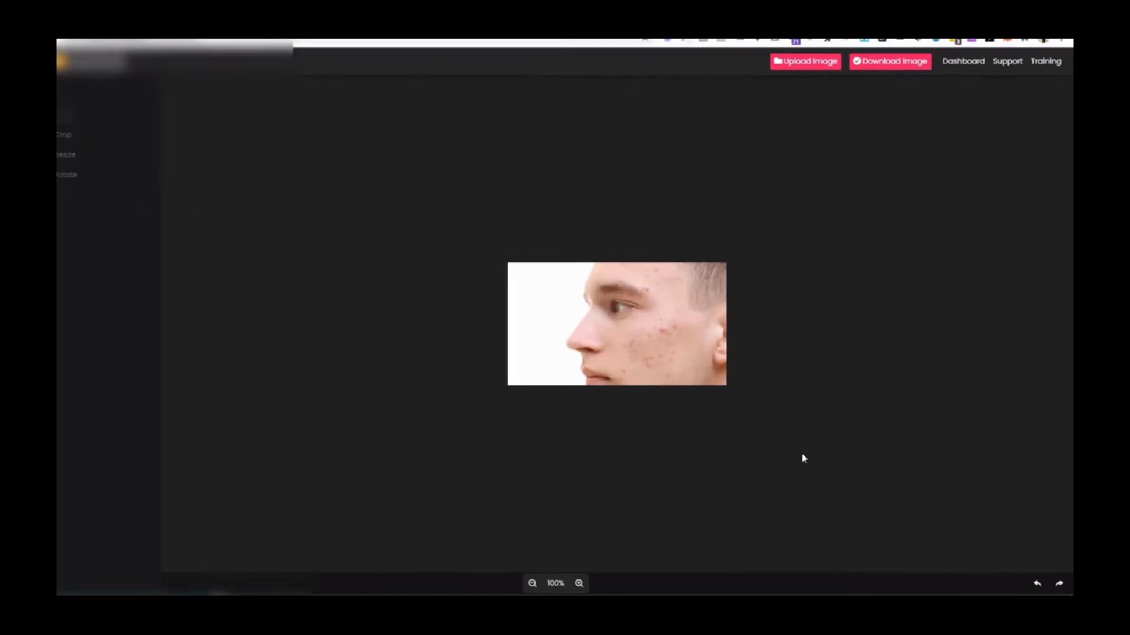
click(1037, 584)
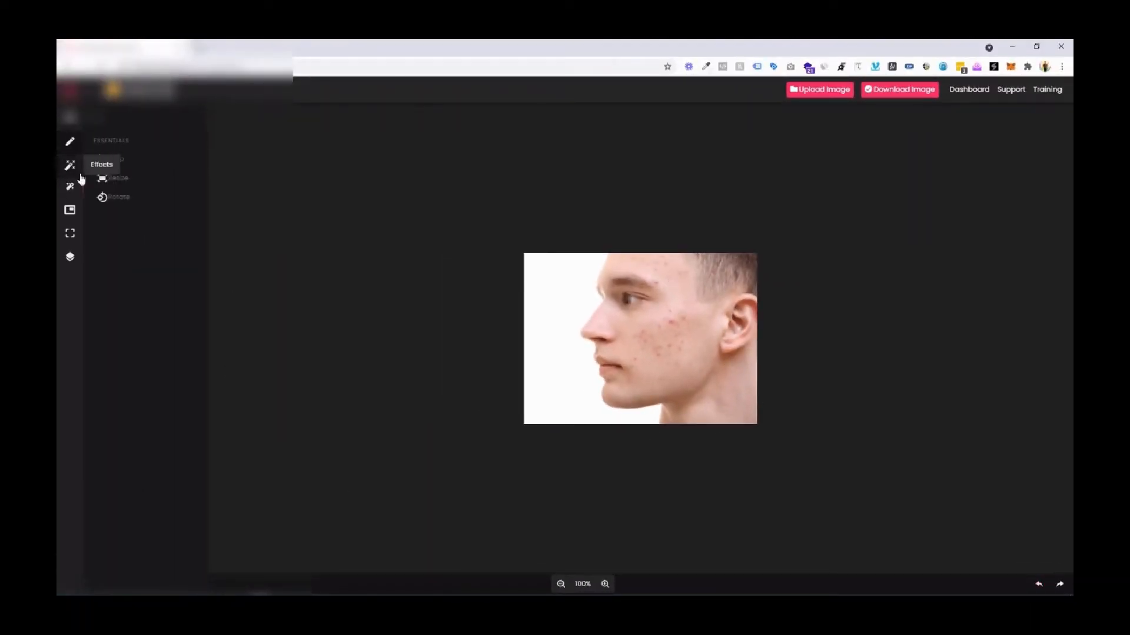
click(120, 196)
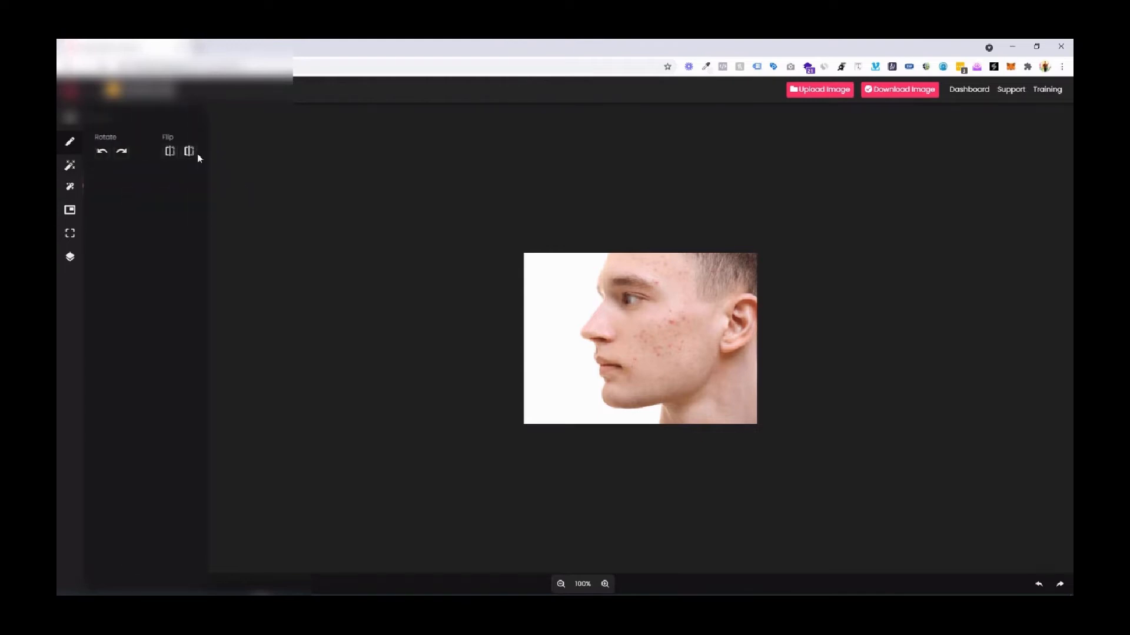
click(72, 151)
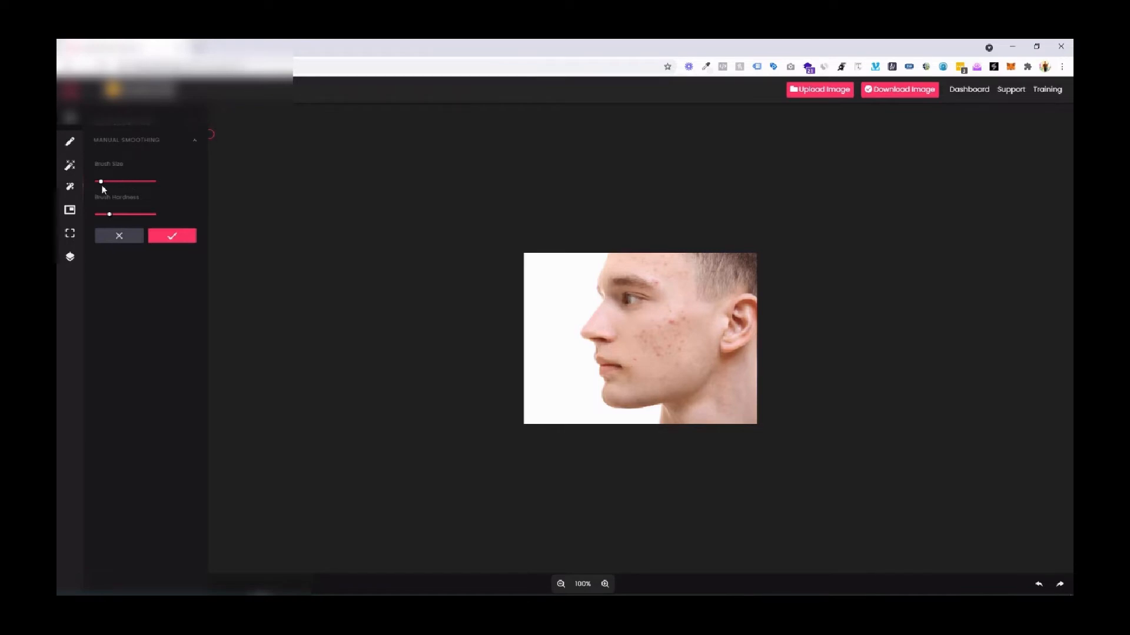
Smooth the blemishes on the cheek and forehead with manual smoothing, using a larger brush and finally a low hardness, and apply it.
drag(101, 182, 108, 183)
drag(110, 215, 122, 215)
drag(108, 183, 128, 215)
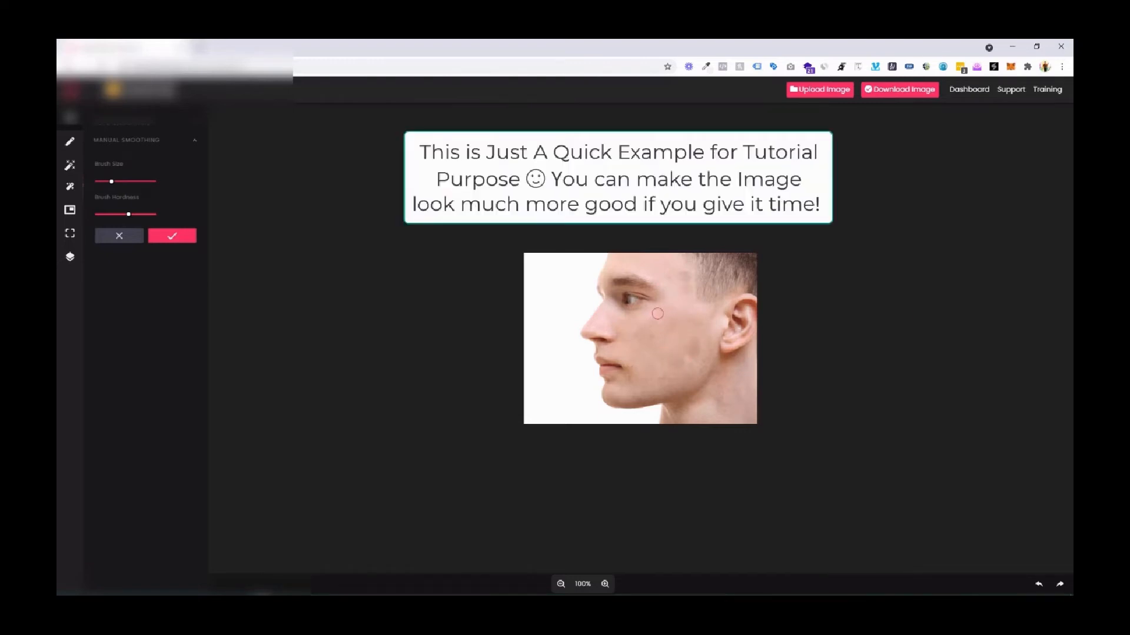
click(1038, 585)
drag(128, 214, 103, 215)
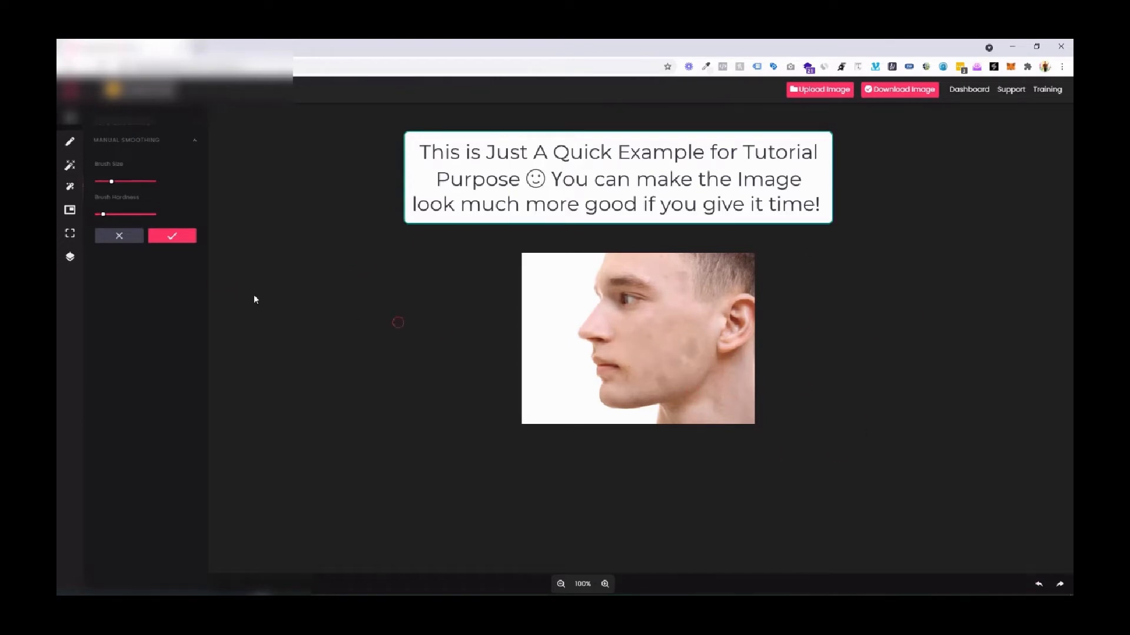
click(182, 238)
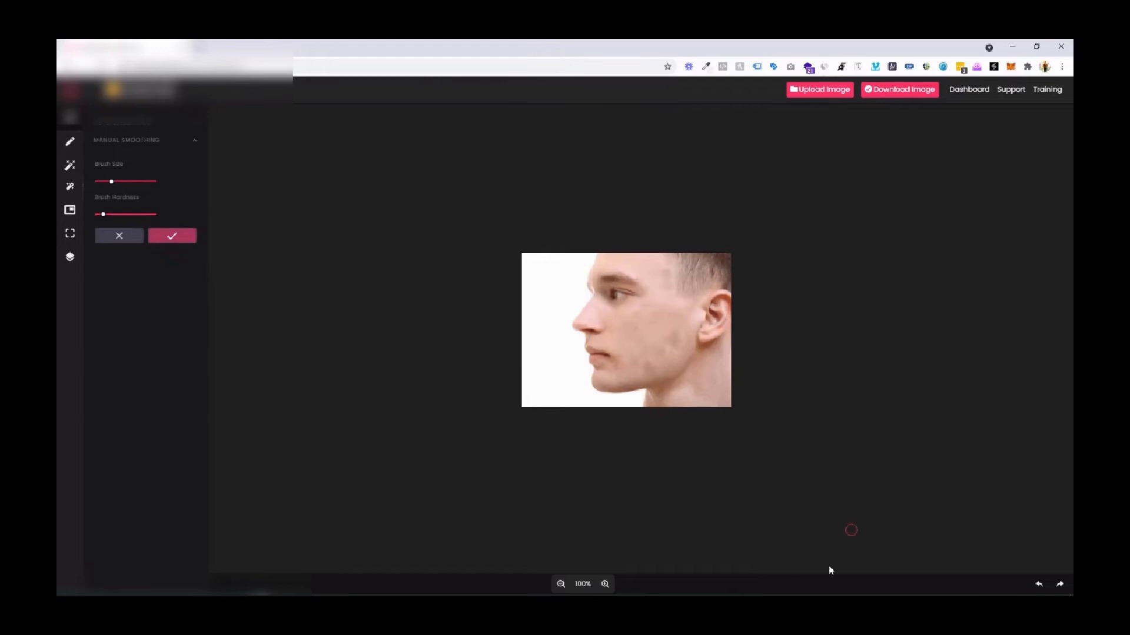
Enhance the portrait by slightly raising the highlights and lowering the contrast and saturation, and apply the adjustments.
click(69, 187)
click(125, 149)
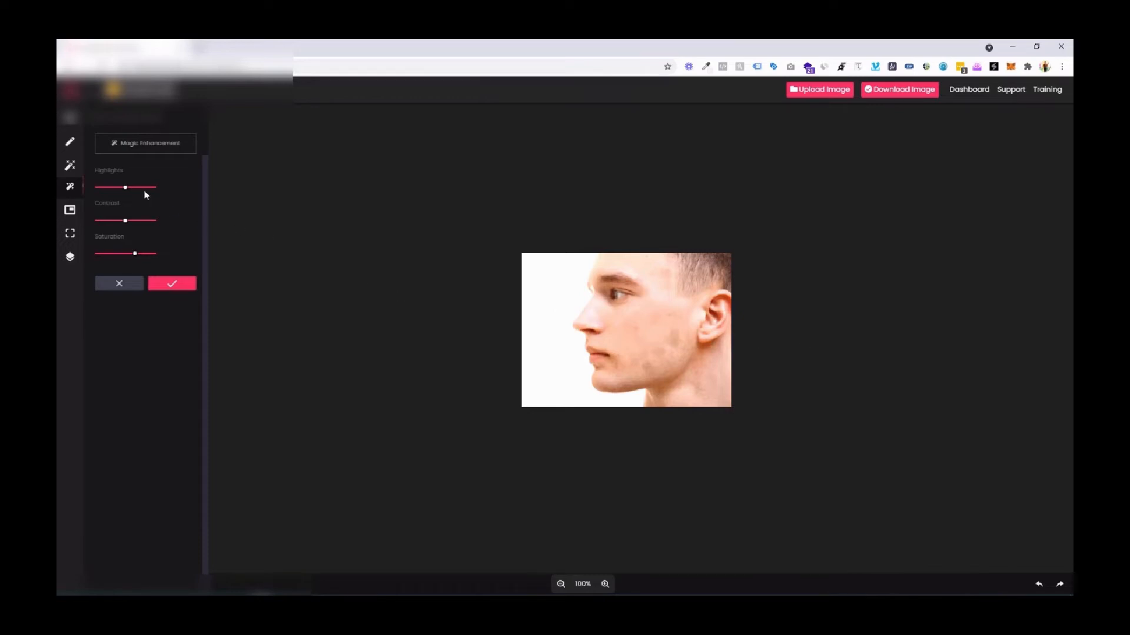
drag(125, 188, 131, 189)
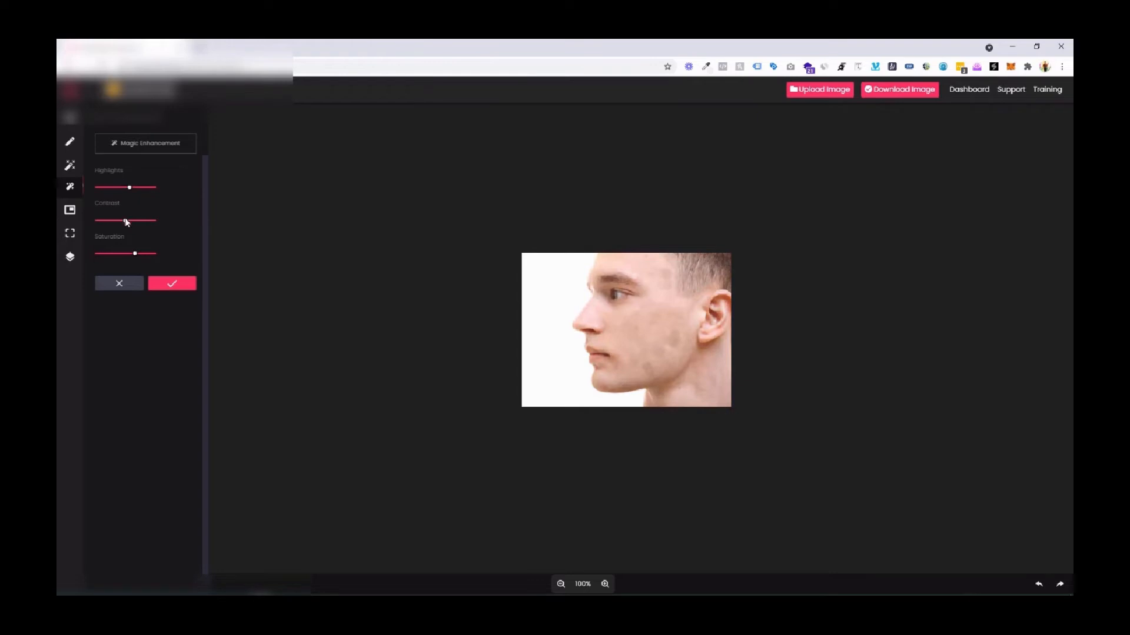
drag(125, 221, 131, 256)
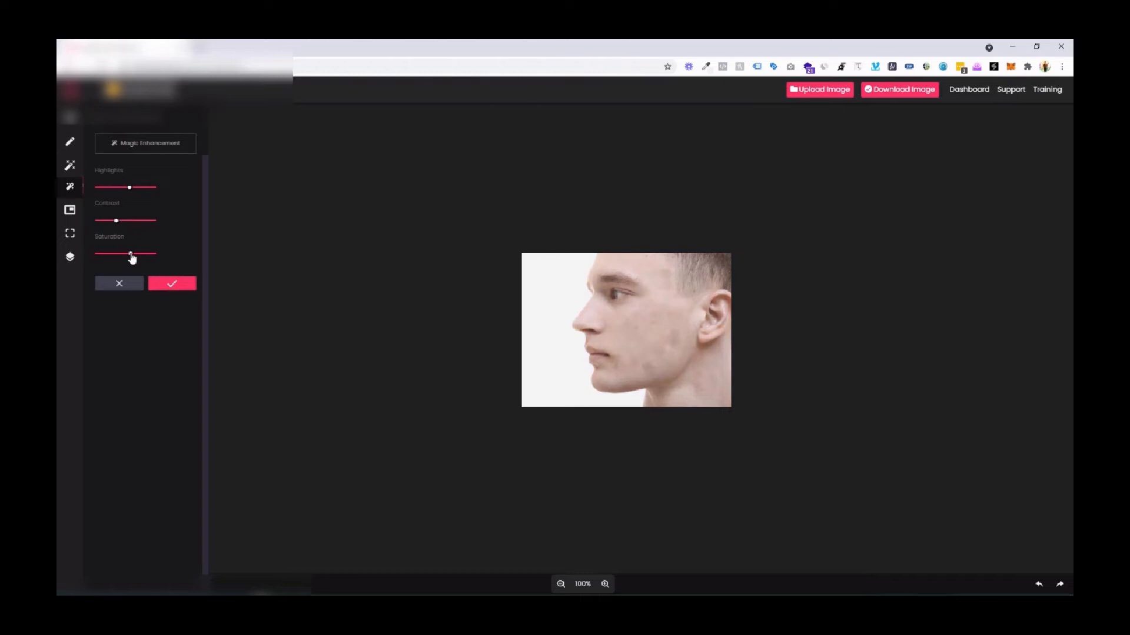
click(165, 284)
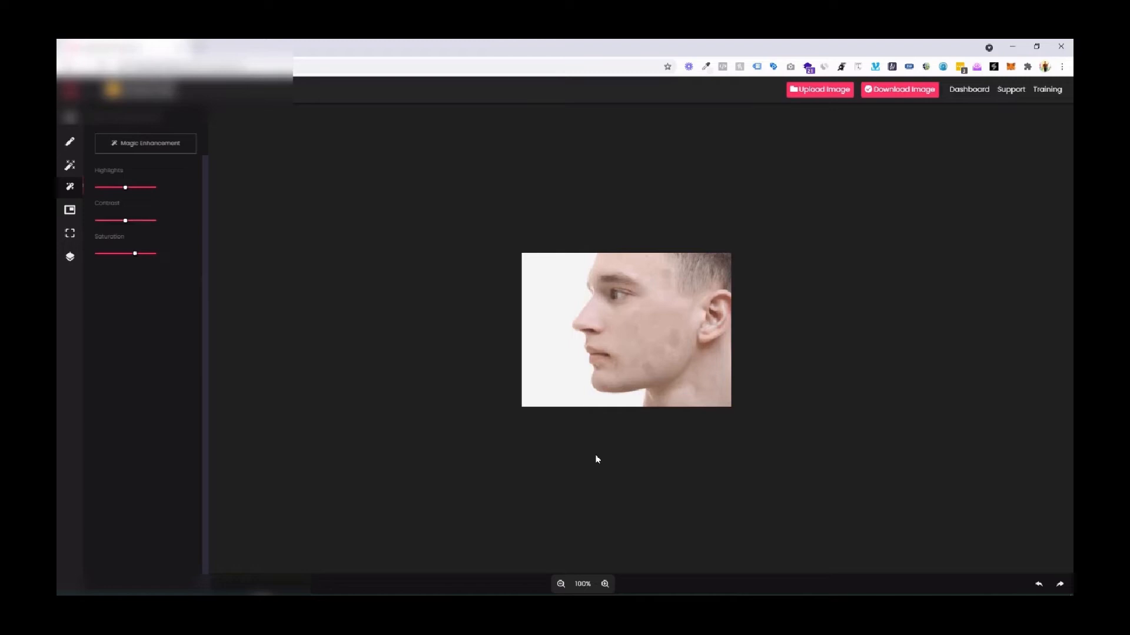
Generate object-aware crops and social media crops of the portrait to examine the suggested versions.
click(70, 210)
click(154, 149)
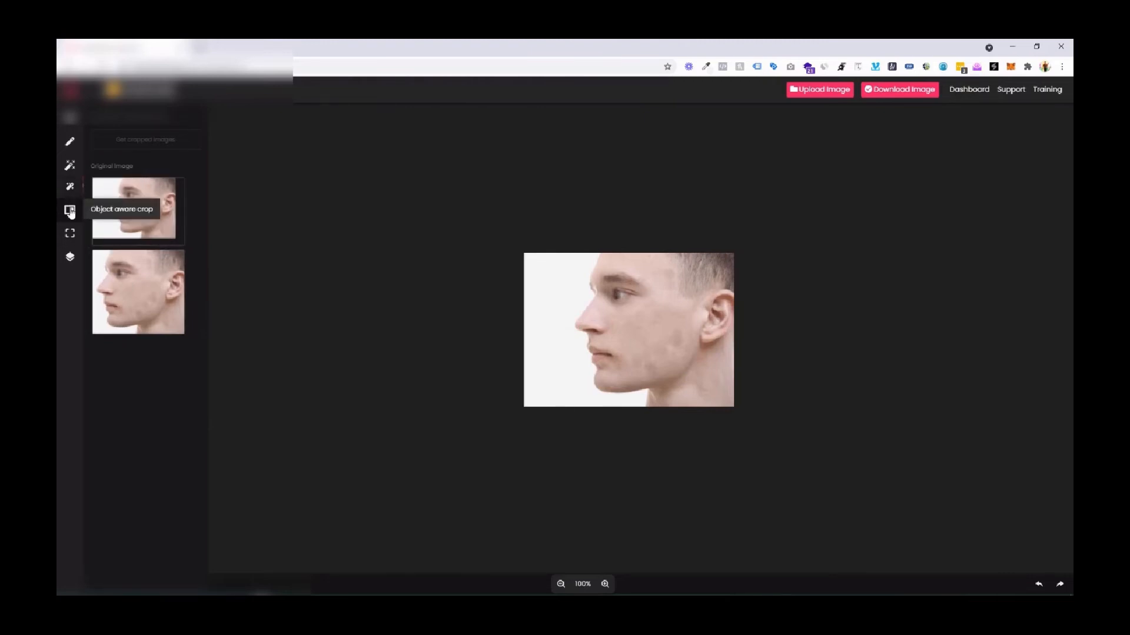
click(77, 233)
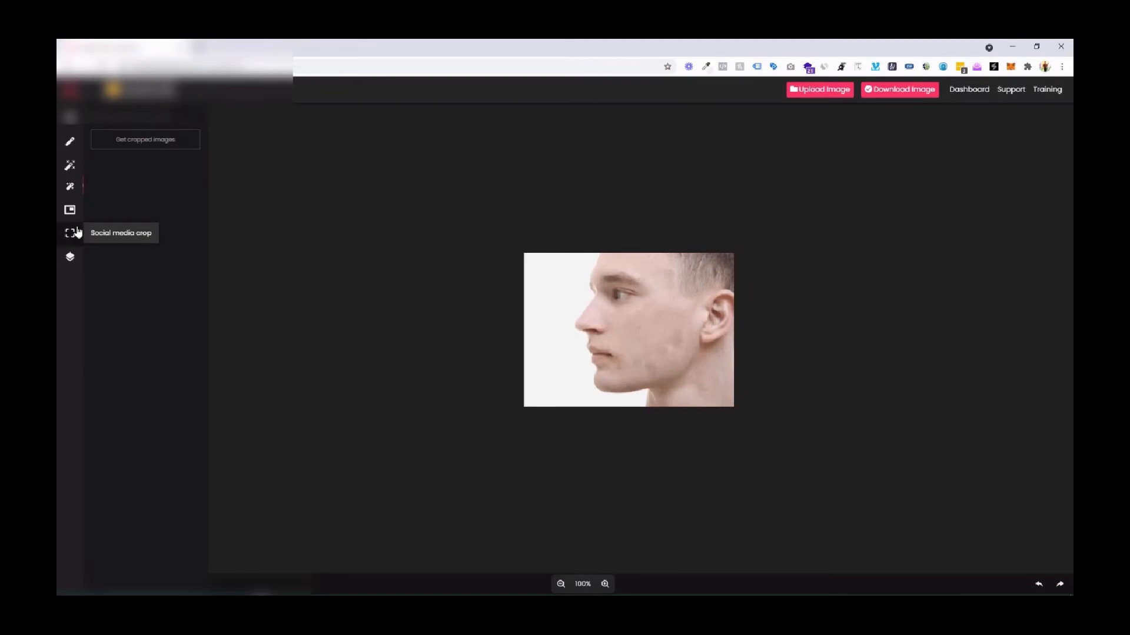
click(127, 143)
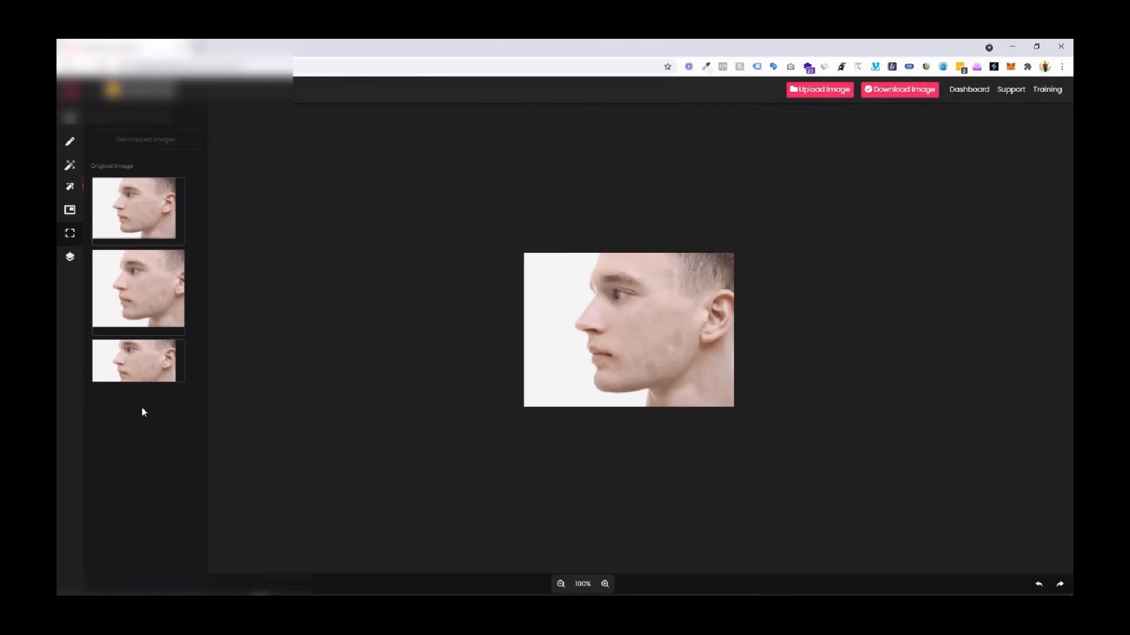
Add a text overlay reading "Auto Skin Tone Product" on the portrait.
click(71, 263)
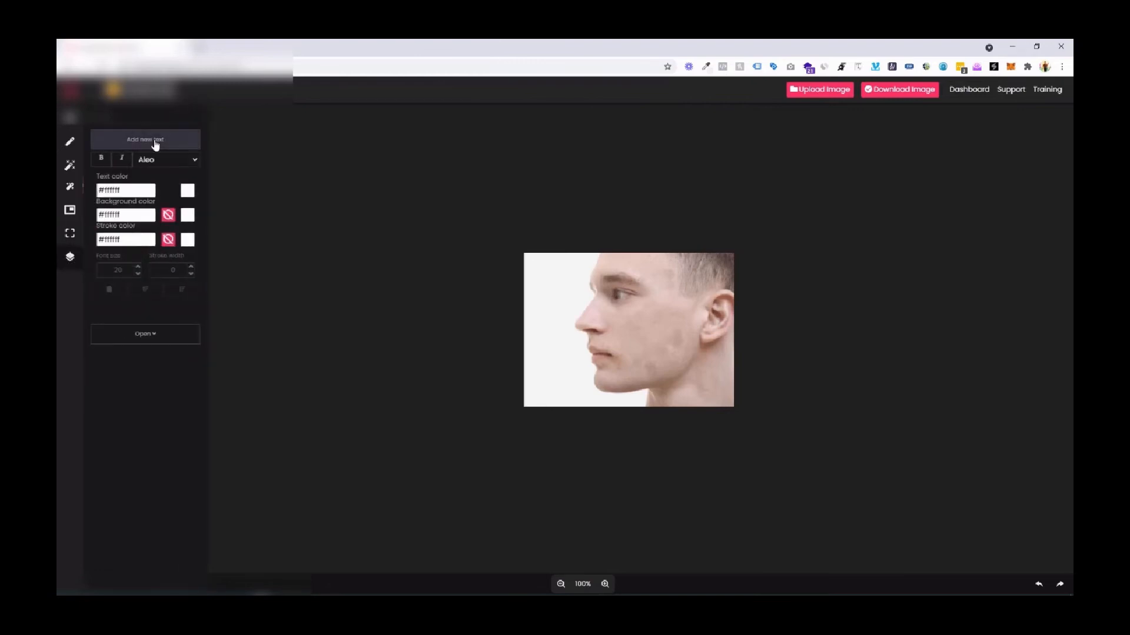
click(138, 187)
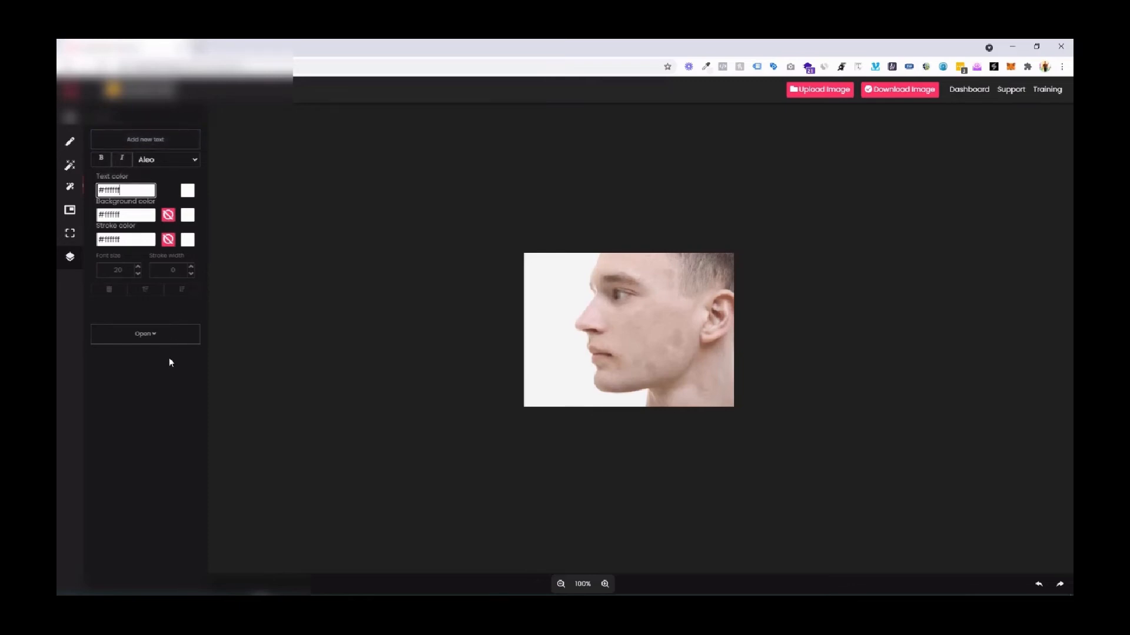
click(160, 334)
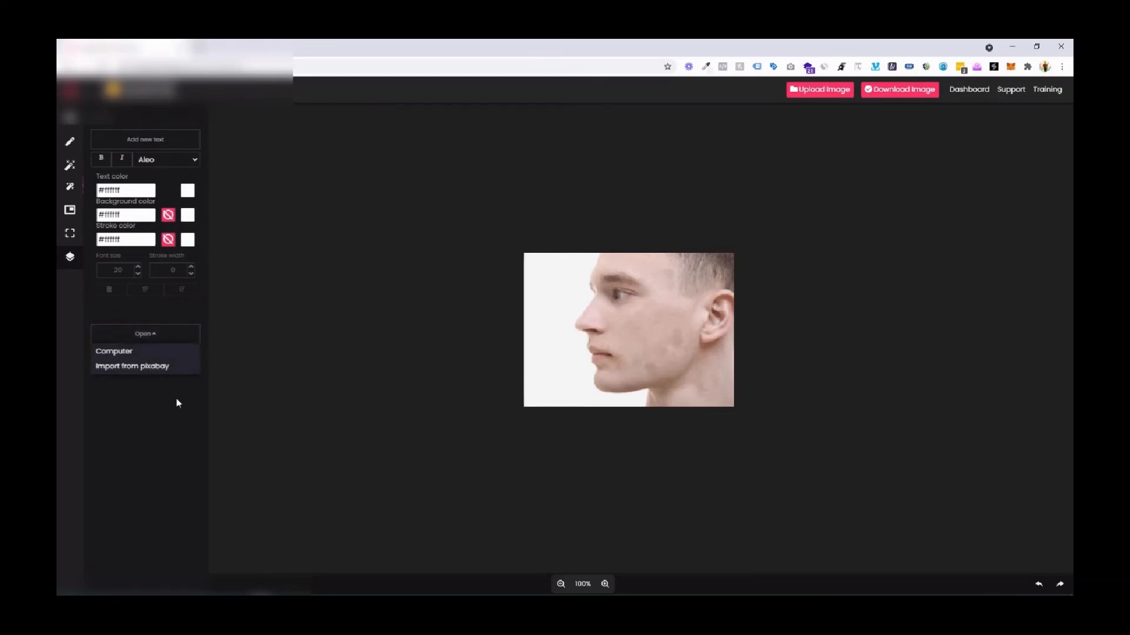
click(177, 333)
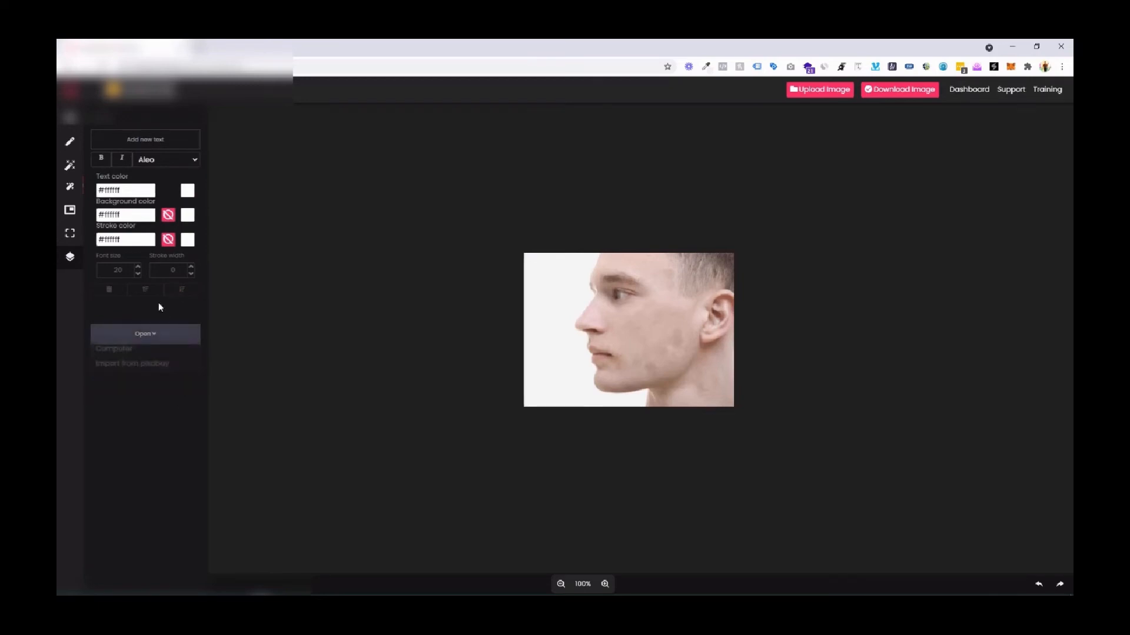
click(138, 141)
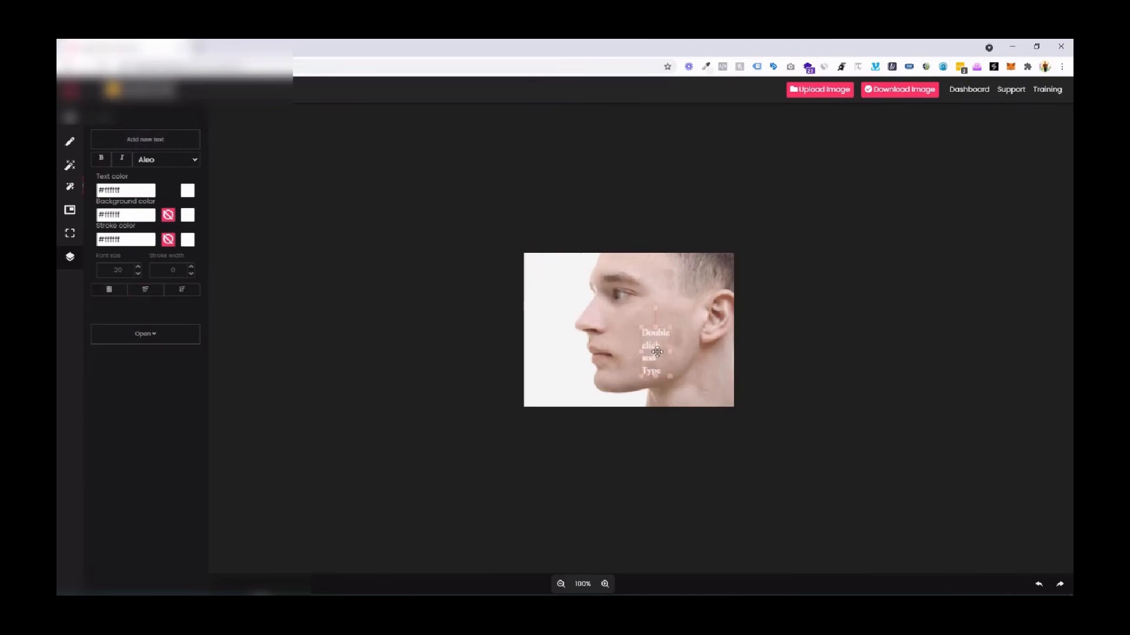
drag(653, 329, 645, 330)
double_click(644, 330)
text(Ad)
text(to Skin)
text( Tone Product)
Set the overlay text's font size to 29 and widen its box to two lines across the mouth and cheek.
triple_click(644, 330)
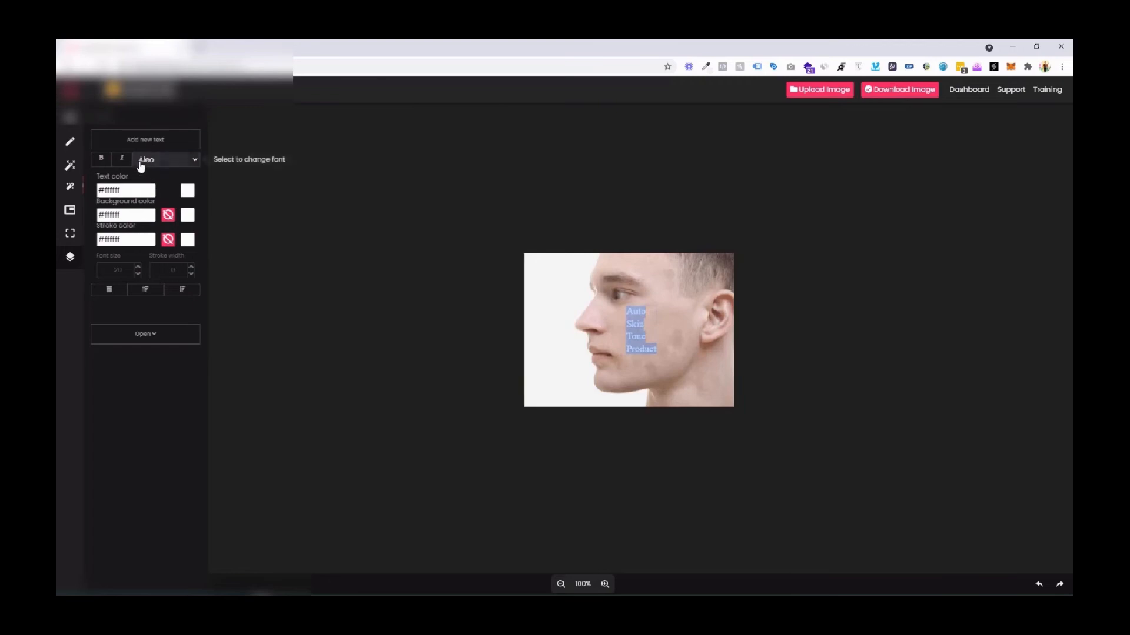
click(138, 267)
click(138, 267)
click(138, 267)
click(138, 268)
click(138, 267)
click(139, 268)
click(138, 267)
click(138, 267)
click(139, 267)
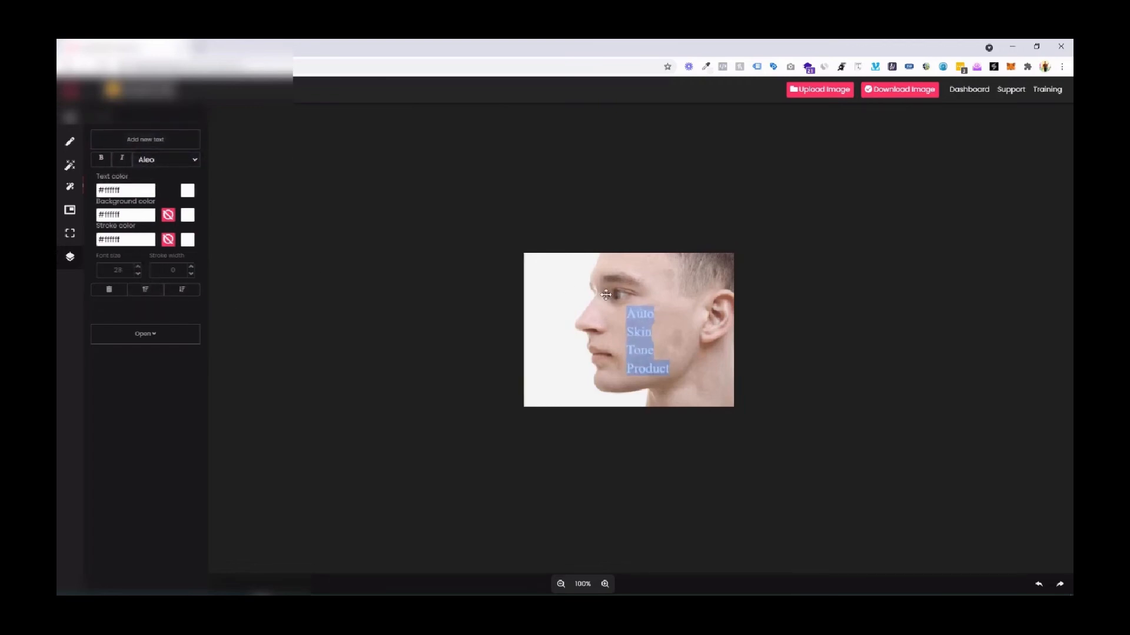
click(666, 303)
click(635, 330)
mouse_move(626, 341)
mouse_down()
mouse_move(542, 323)
mouse_move(615, 347)
mouse_up()
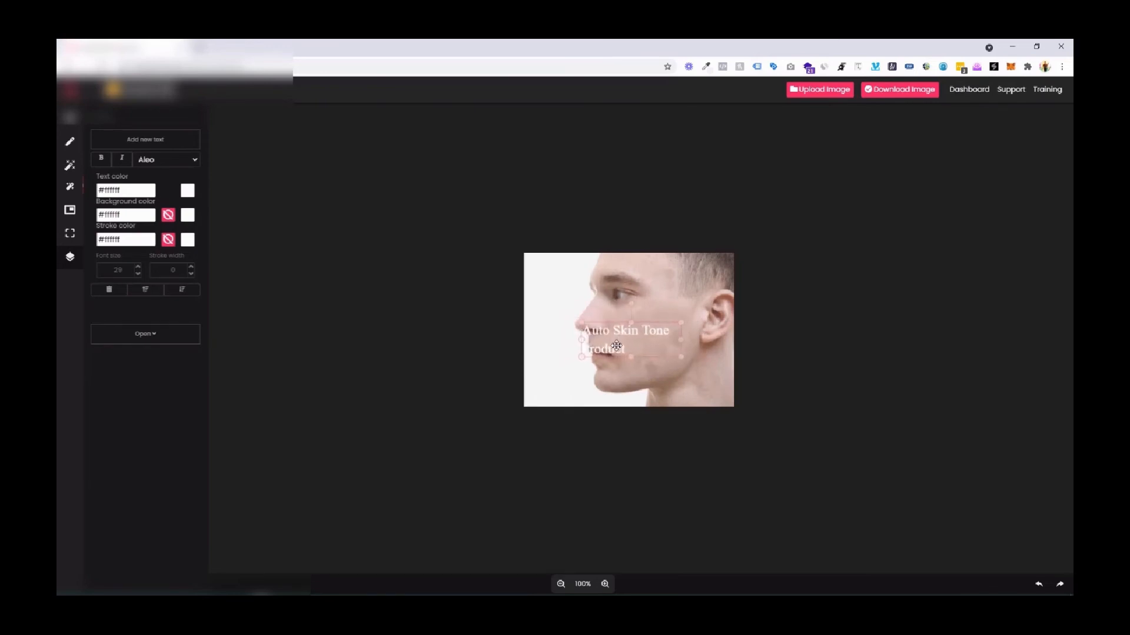
Change the overlay text's colour to black (#000000).
click(188, 190)
click(249, 241)
drag(283, 240, 287, 253)
click(284, 259)
click(187, 382)
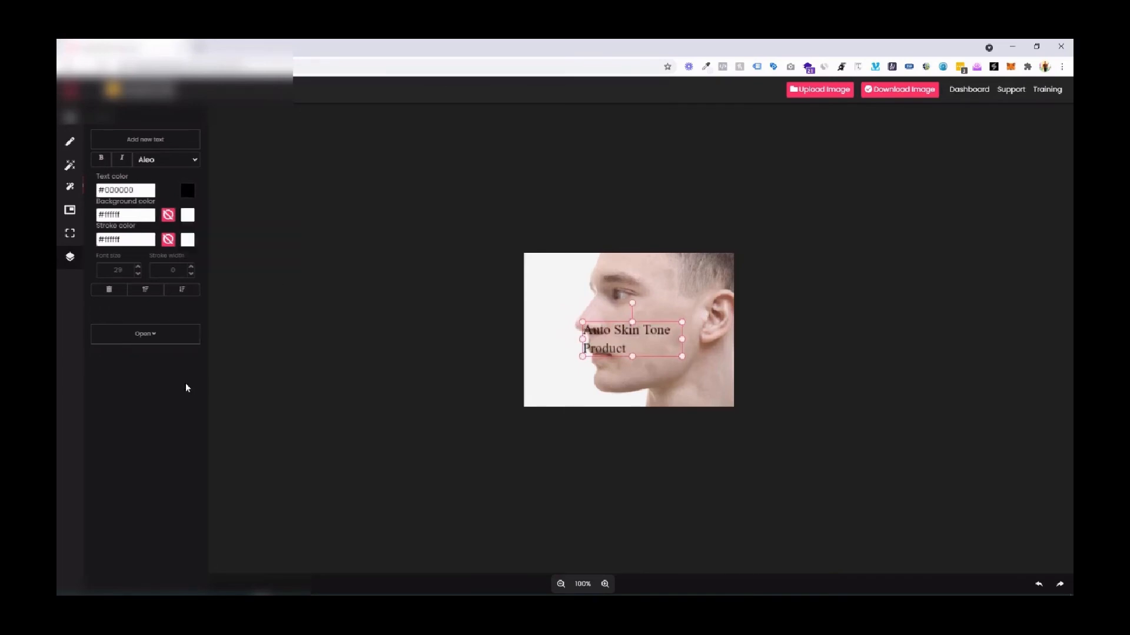
Give the overlay text a light purple background (#af89ff) and place its box slightly lower on the face.
click(187, 214)
drag(194, 253, 272, 288)
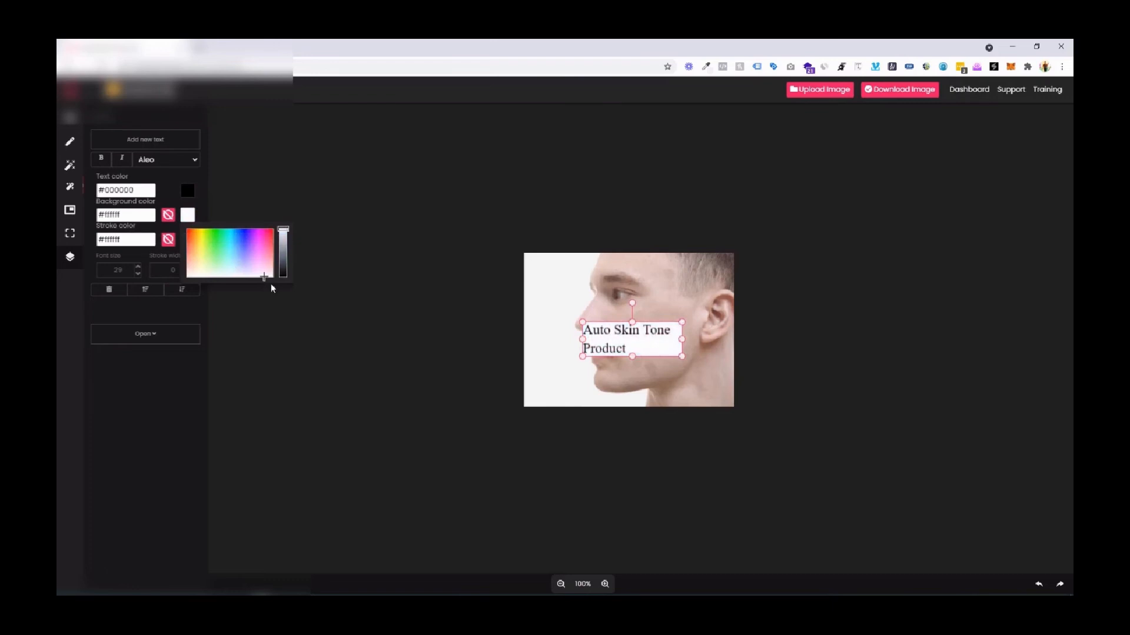
click(272, 288)
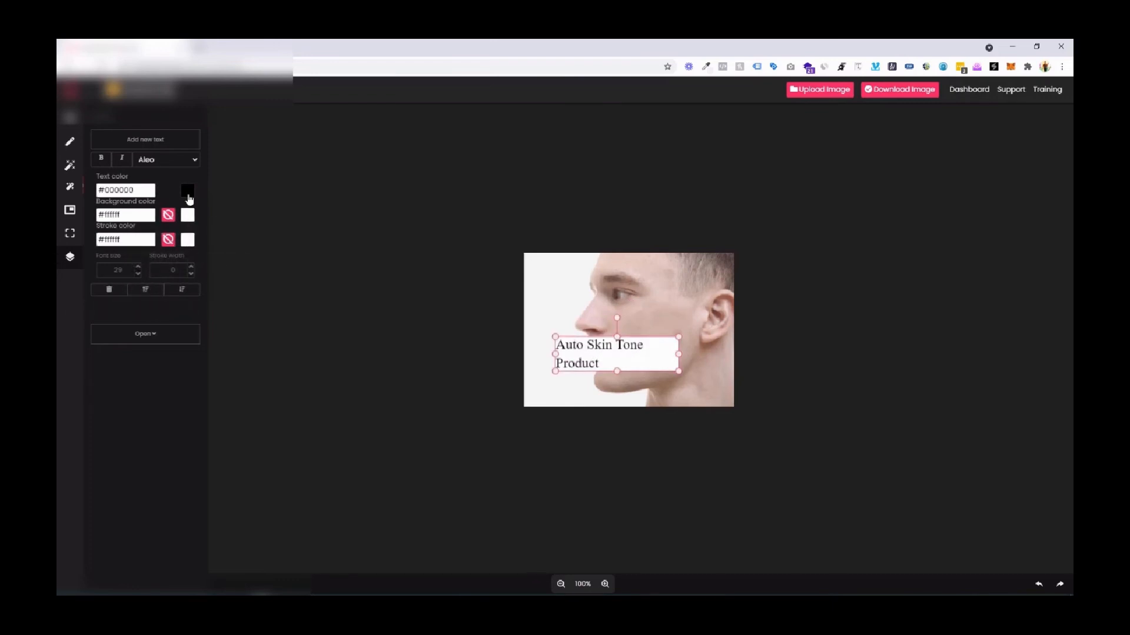
click(187, 215)
mouse_move(200, 247)
mouse_down()
mouse_move(209, 255)
mouse_move(273, 228)
mouse_up()
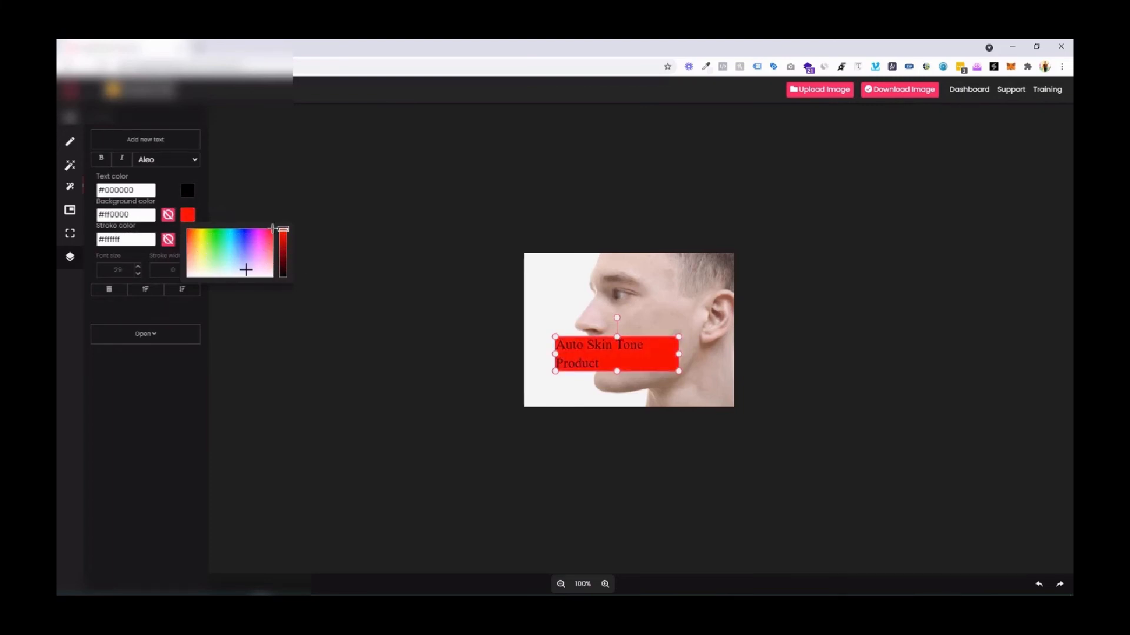
drag(245, 266, 249, 254)
click(163, 374)
Try a black stroke colour (#000000) on the overlay text, and clear the stroke colour again.
click(187, 238)
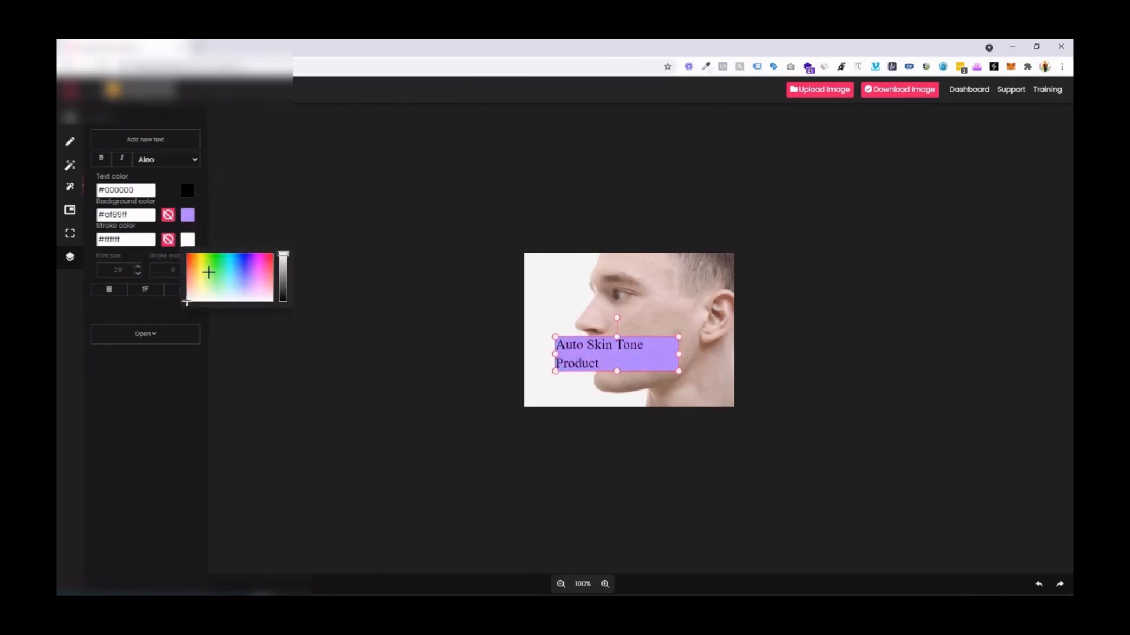
click(210, 272)
drag(285, 276, 283, 306)
click(178, 378)
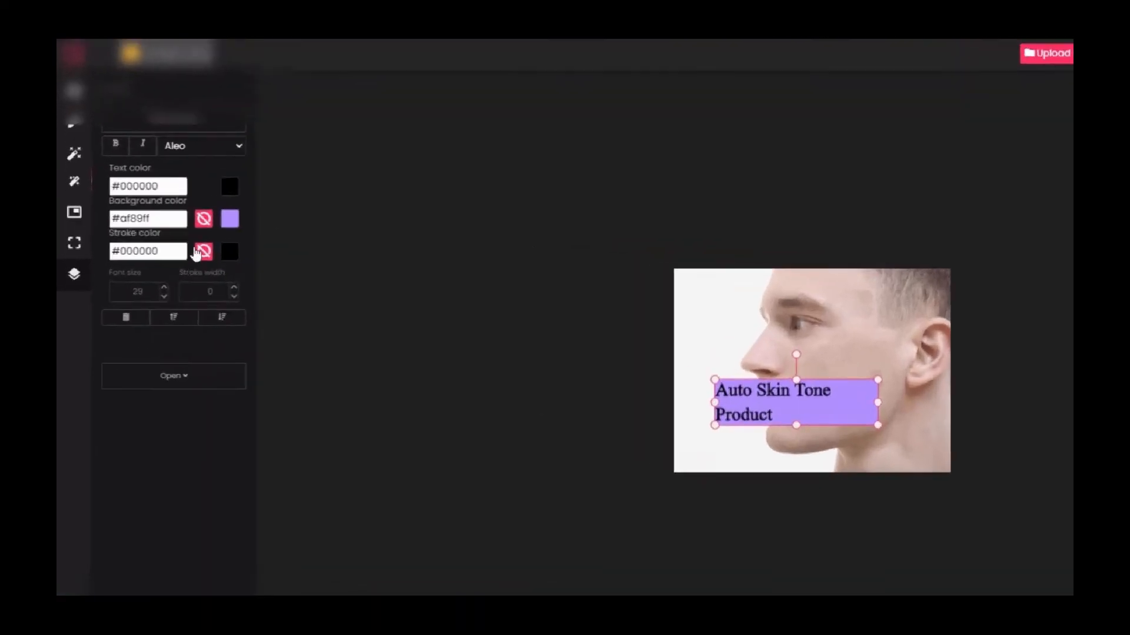
click(168, 239)
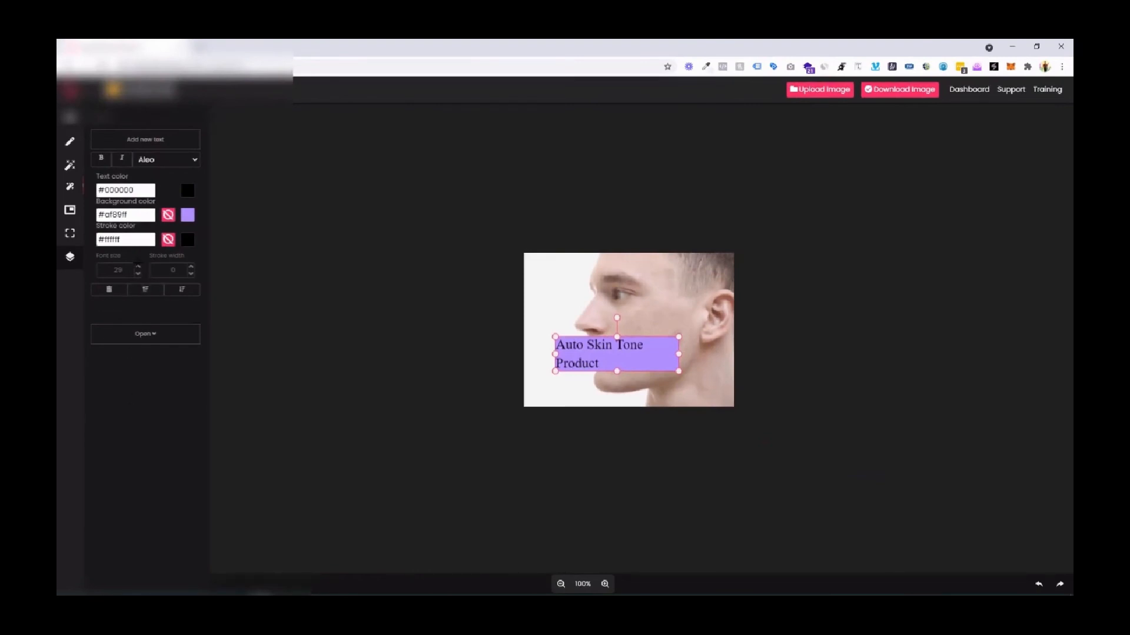
Set the overlay text's font size to 32, widen its box to a single line and place it below the mouth.
click(138, 267)
click(138, 266)
click(138, 267)
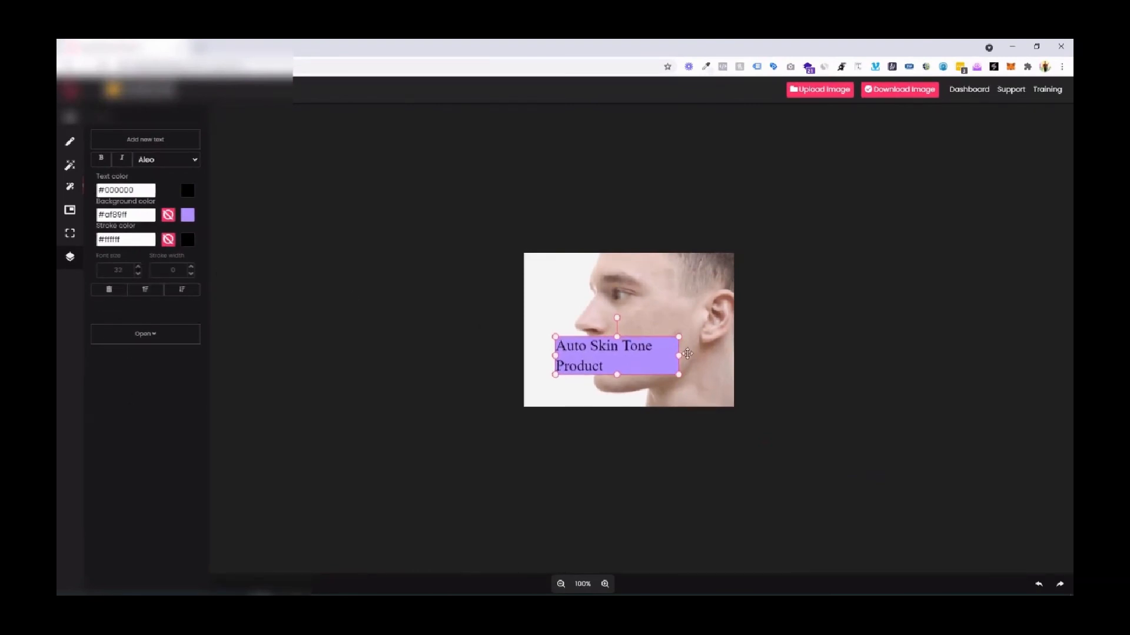
drag(678, 357, 670, 386)
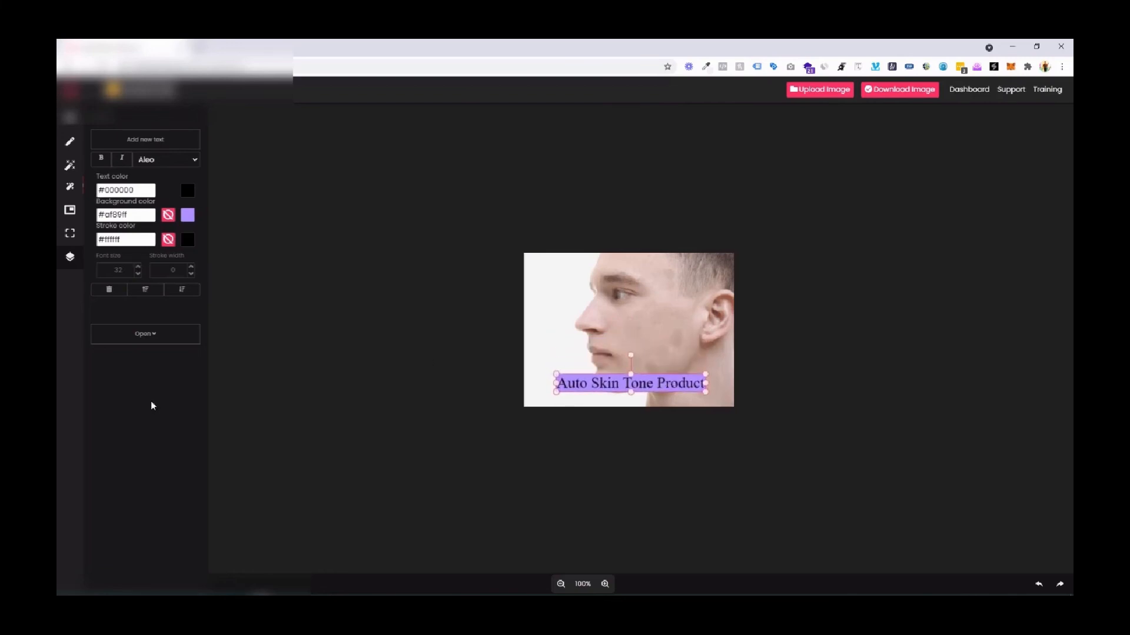
Search Pixabay for "cat" images to import, and close the search without adding one.
click(156, 335)
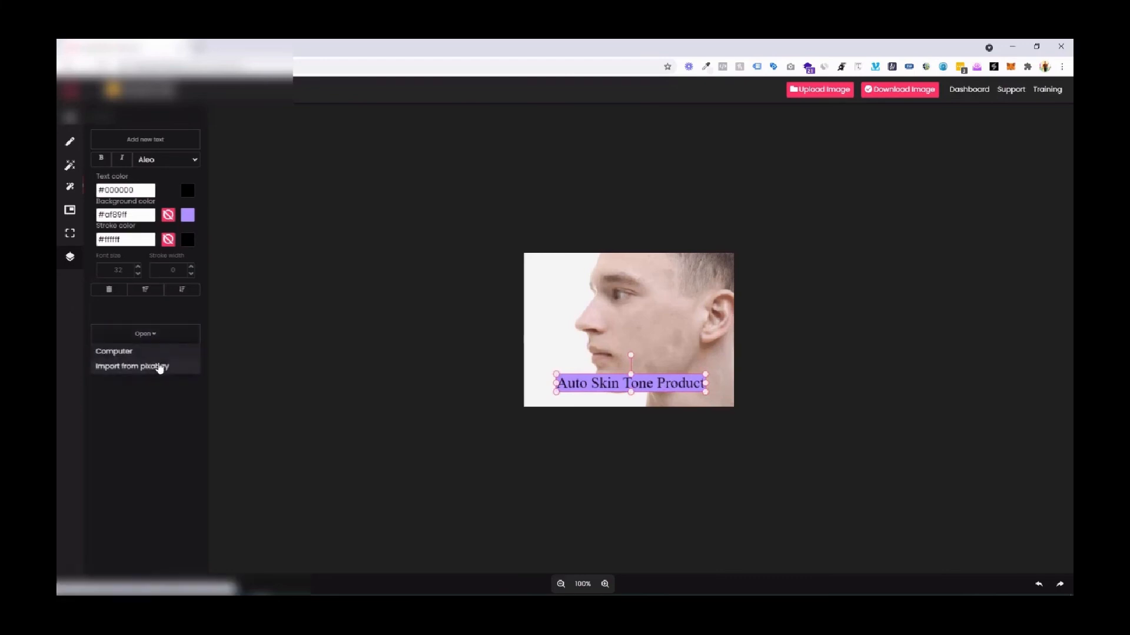
click(159, 364)
click(412, 248)
text(cat)
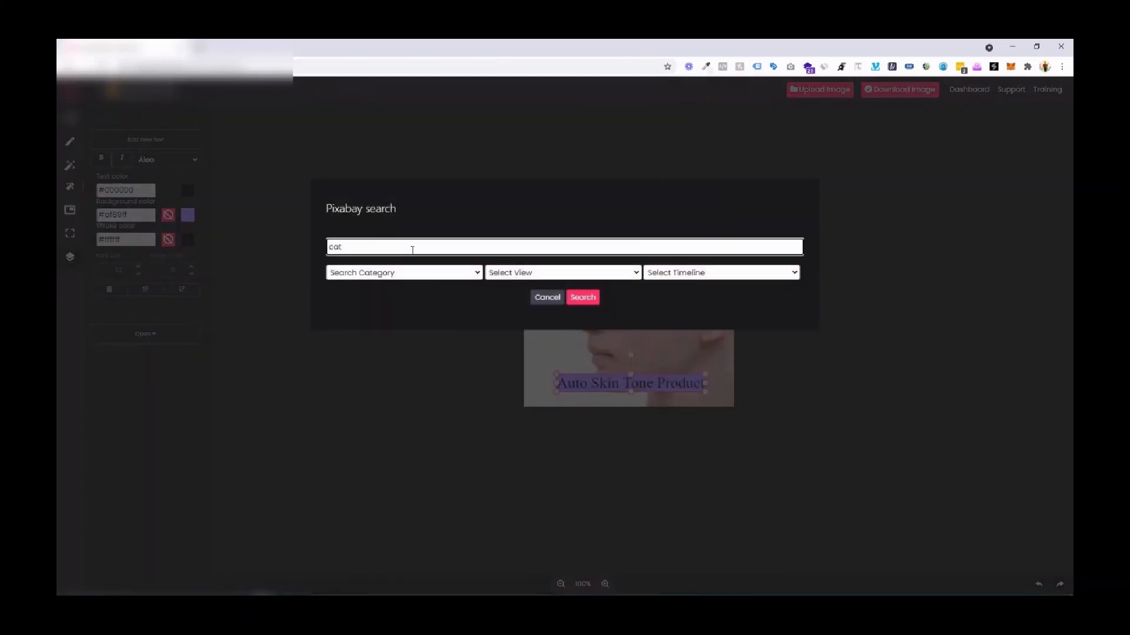
click(587, 298)
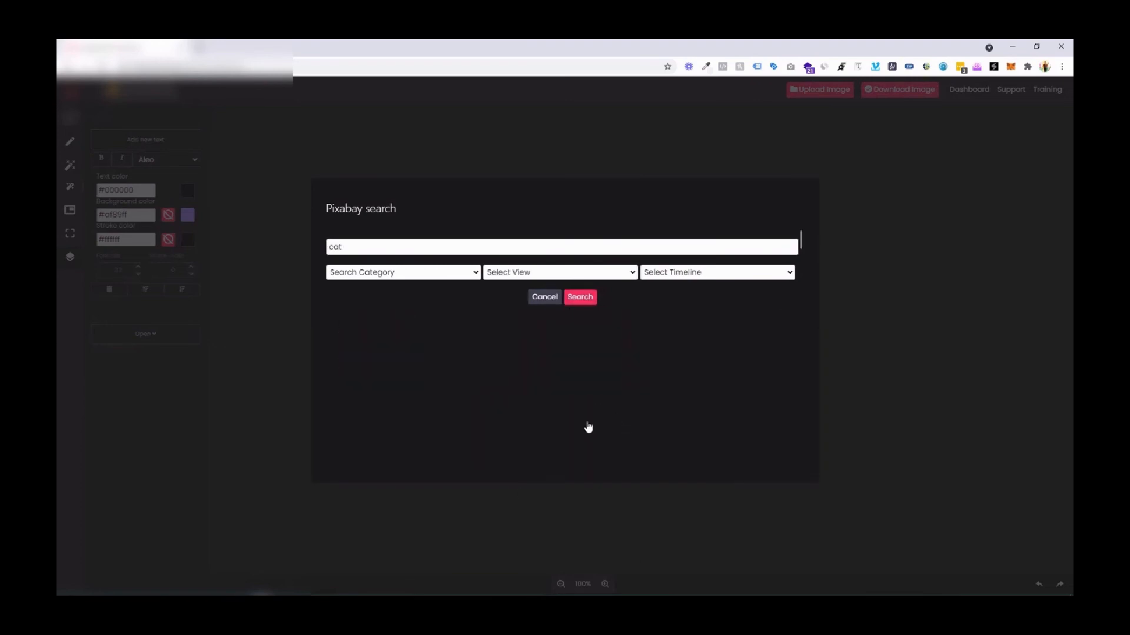
click(553, 305)
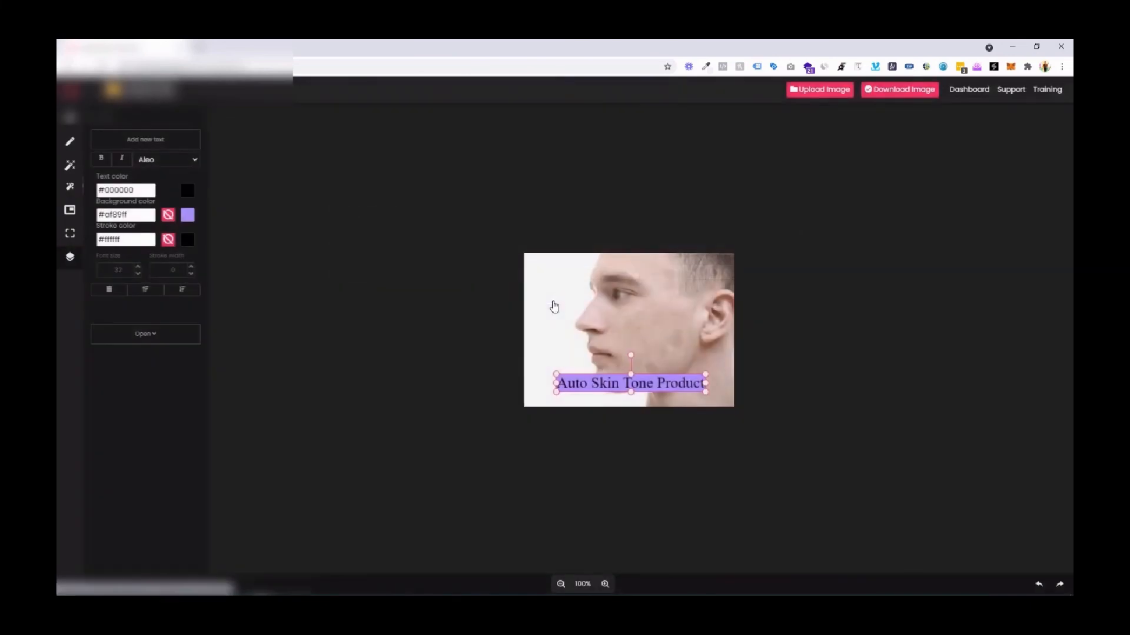
Move the overlay text slightly lower on the portrait and deselect it.
drag(608, 380, 609, 383)
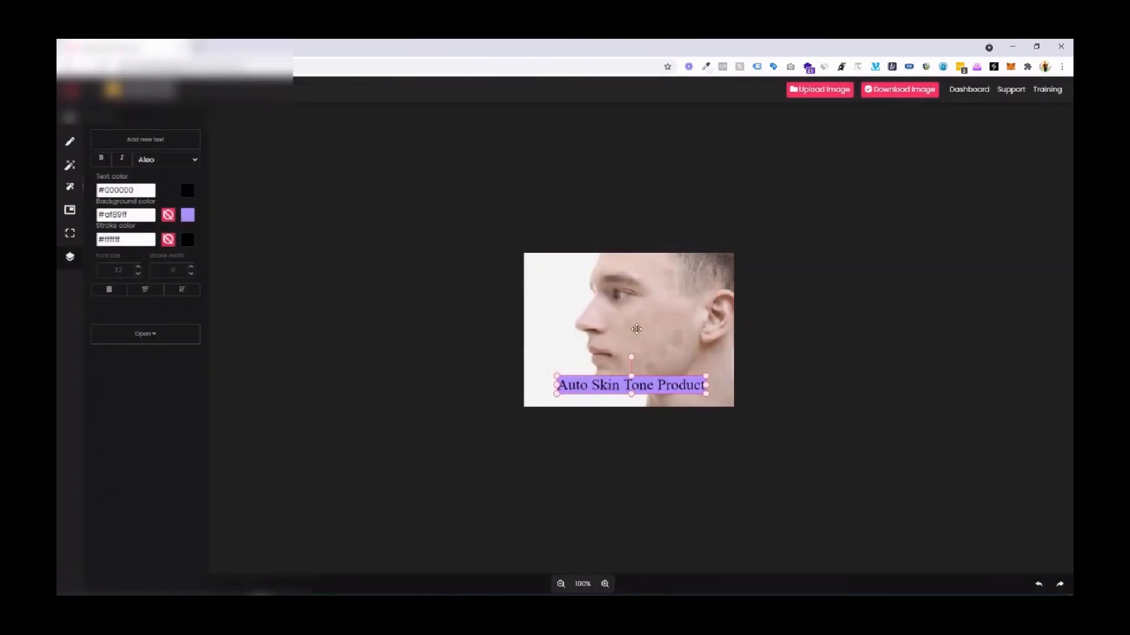
click(68, 120)
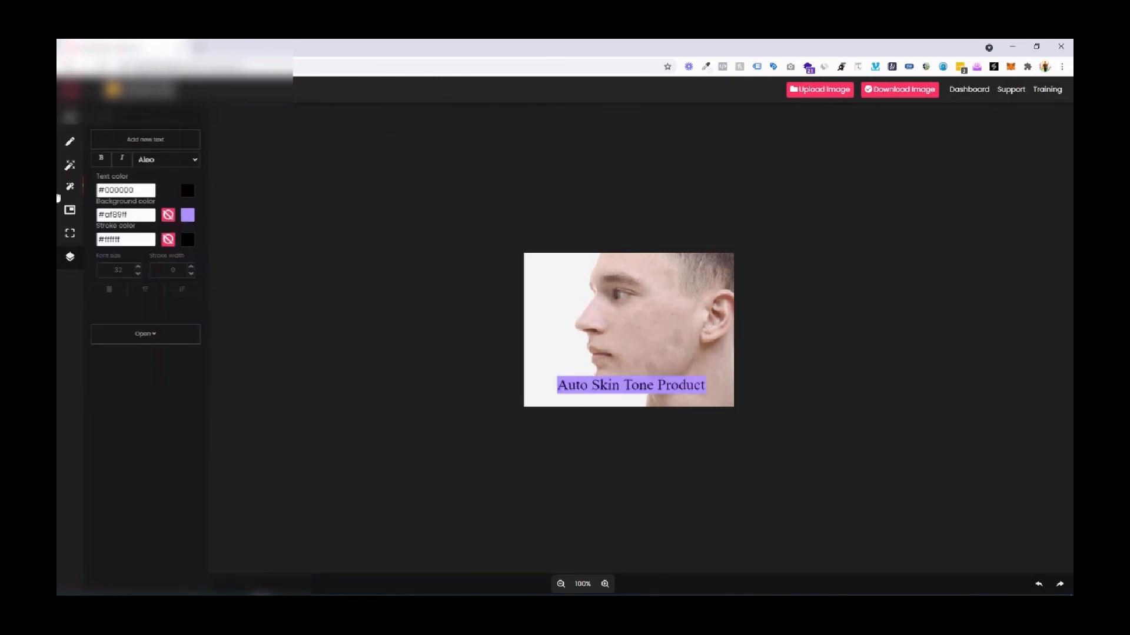
Set the automatic skin smoothing on the woman's portrait to about a third of its range, and collapse the automatic smoothing settings.
click(64, 128)
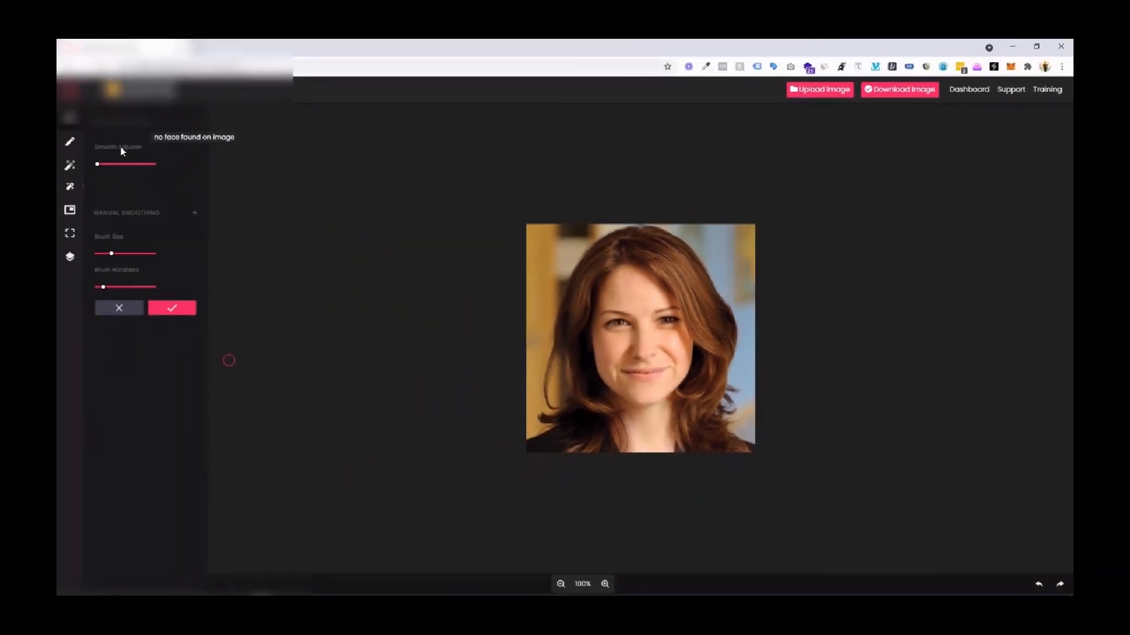
drag(99, 168, 110, 166)
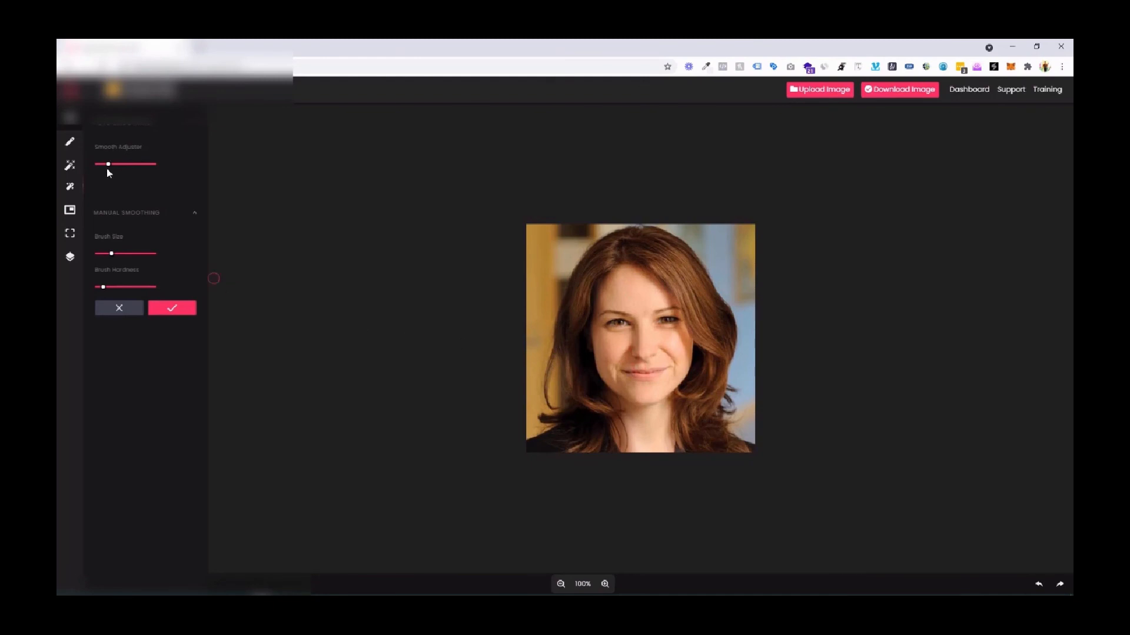
mouse_move(108, 168)
mouse_down()
mouse_move(94, 169)
mouse_move(121, 170)
mouse_up()
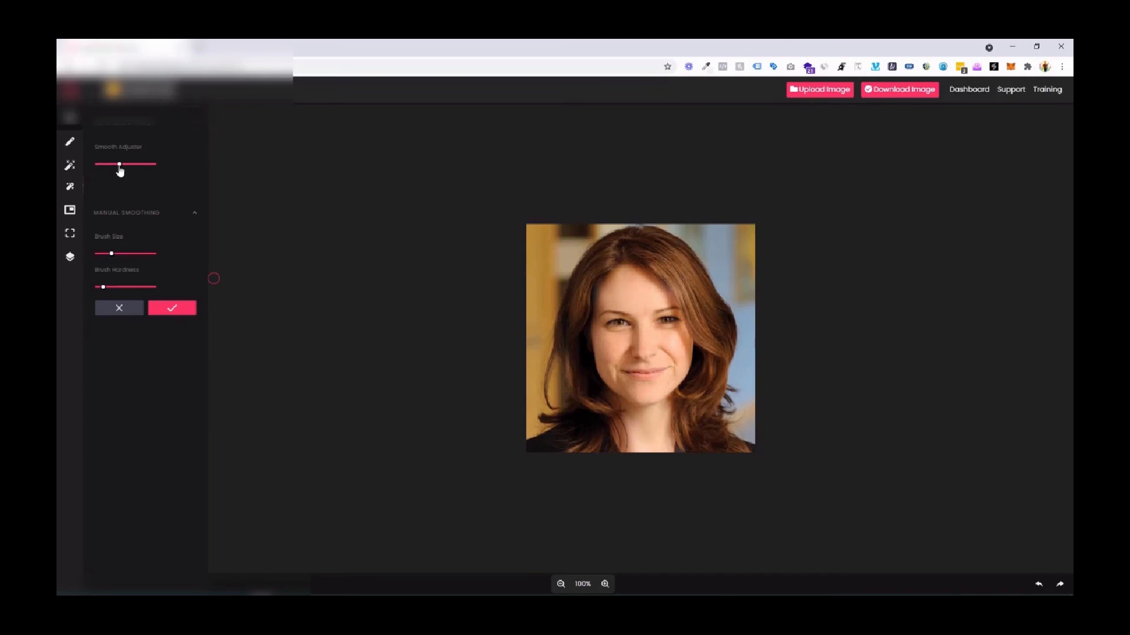
drag(119, 170, 116, 171)
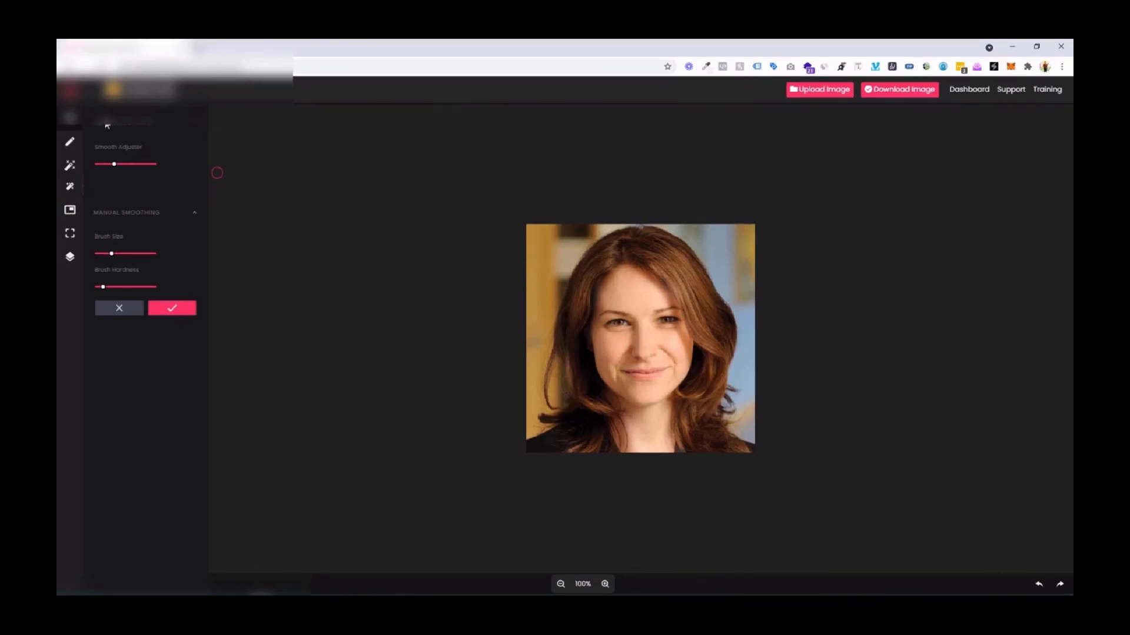
click(123, 123)
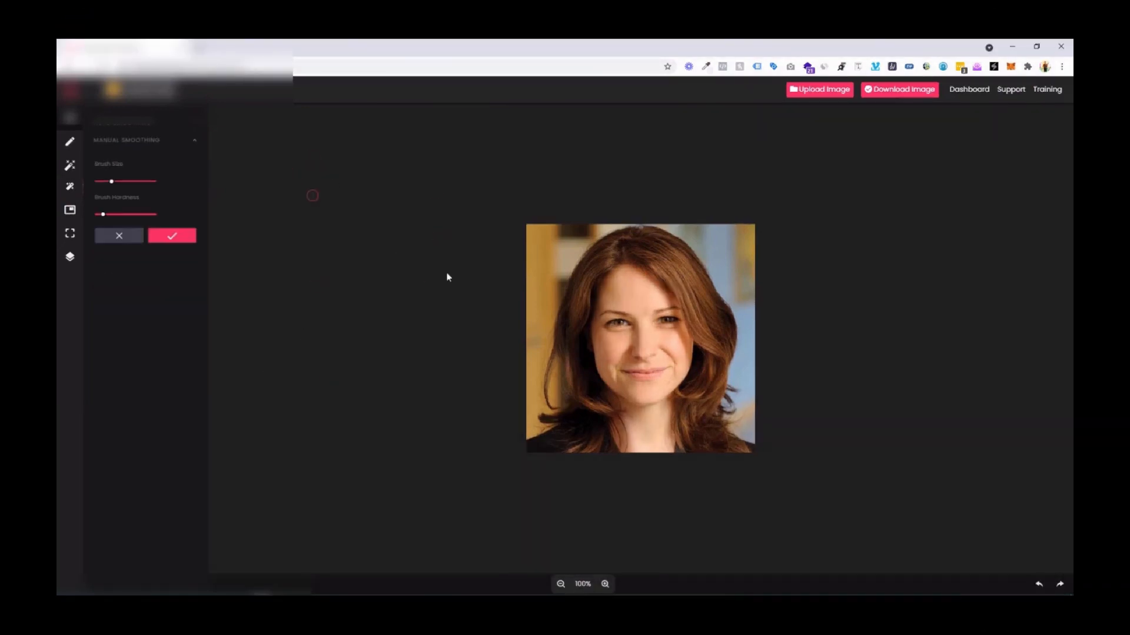